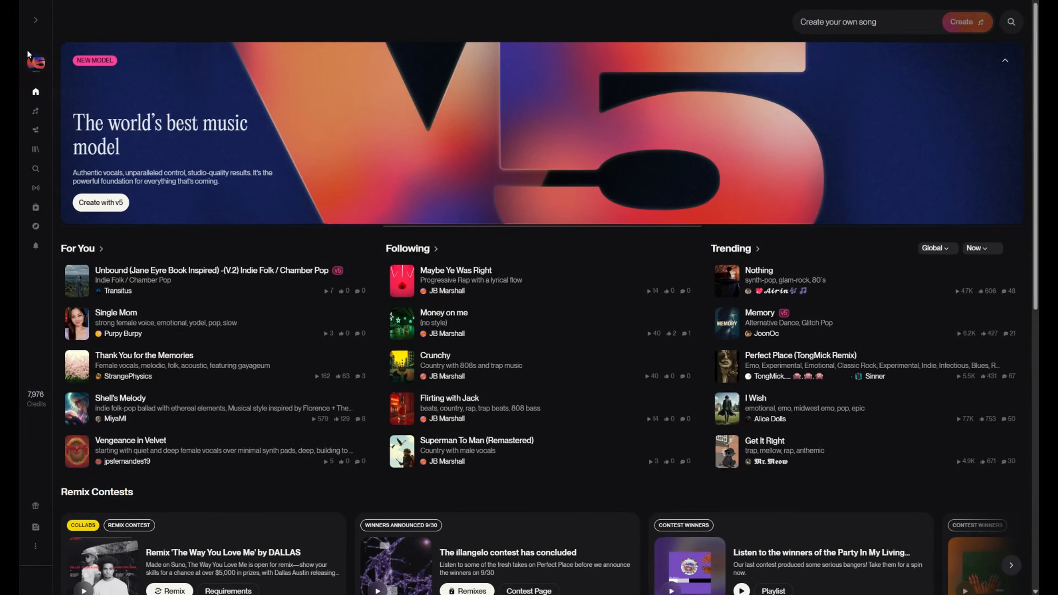
- Start creating a new hook and check the liked songs before returning to the full song list
left_click(35, 23)
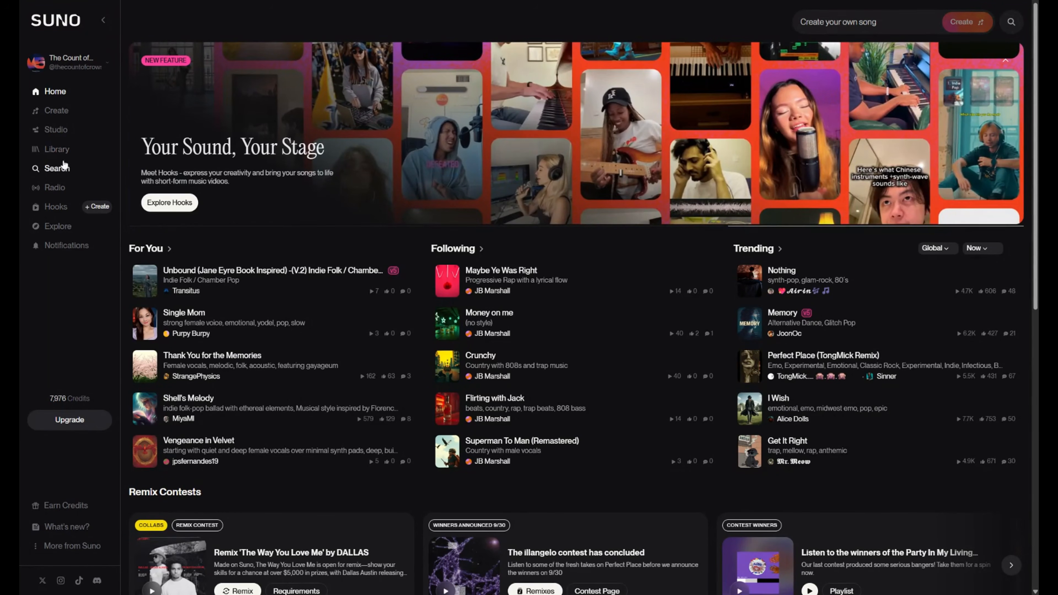
left_click(60, 212)
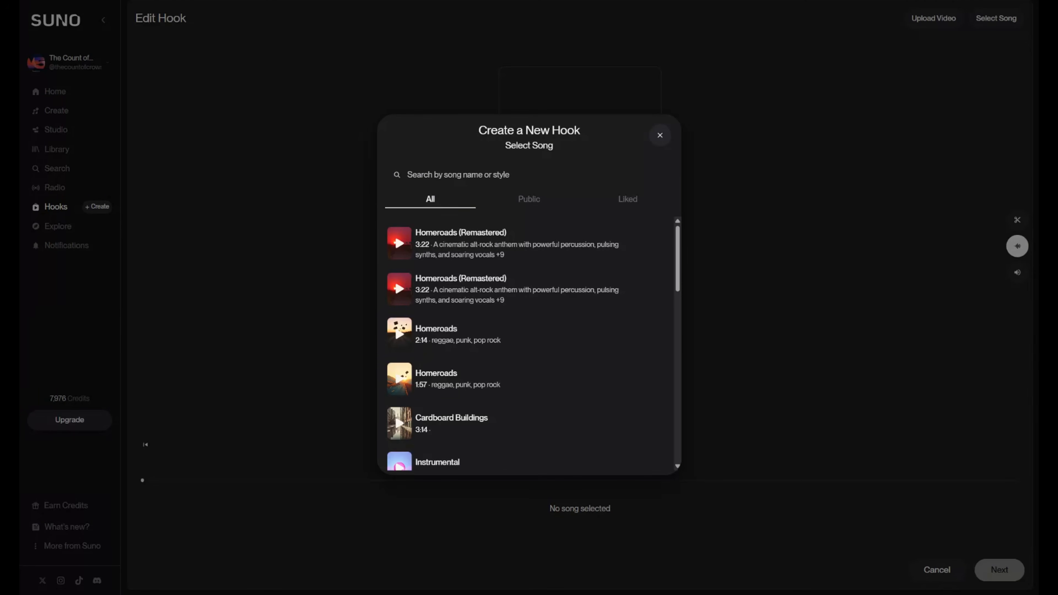
left_click(635, 200)
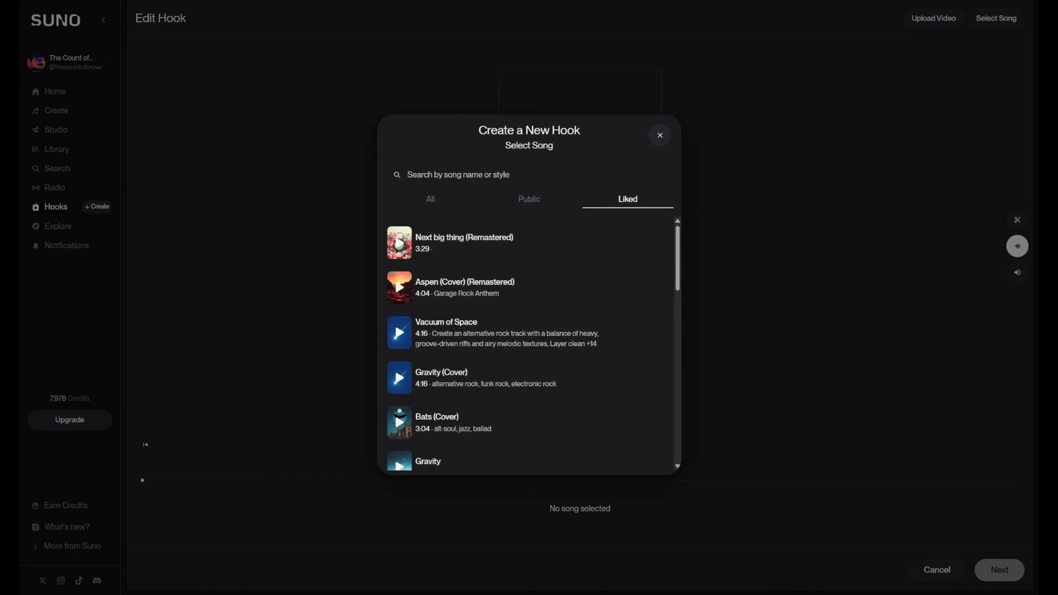
left_click(432, 200)
mouse_move(633, 230)
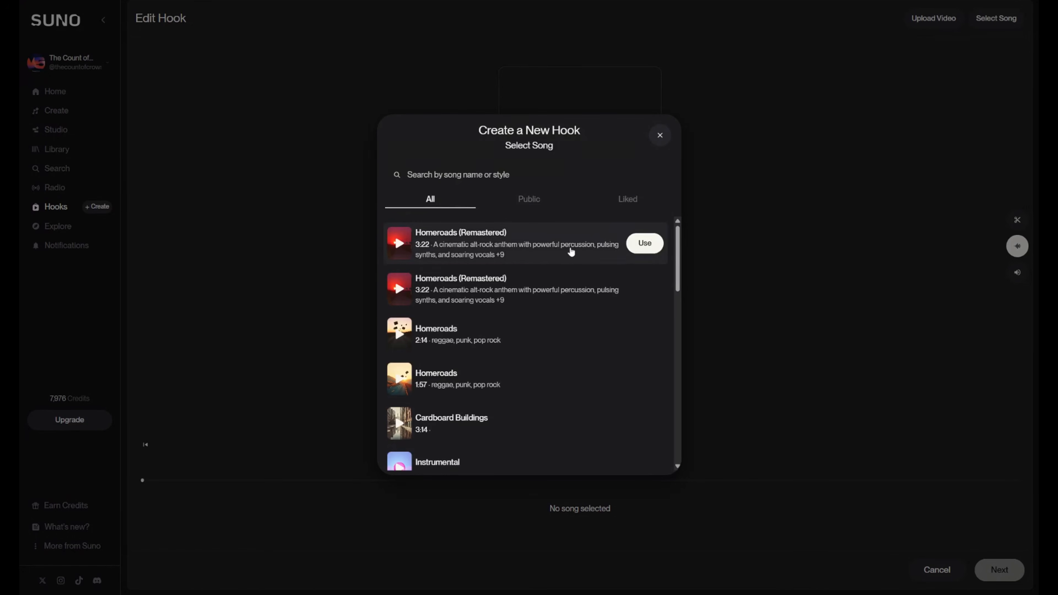
- Choose the Untitled Project song for the hook and upload the portrait beach video with seagulls
scroll(585, 311, "down", 3)
left_click(644, 325)
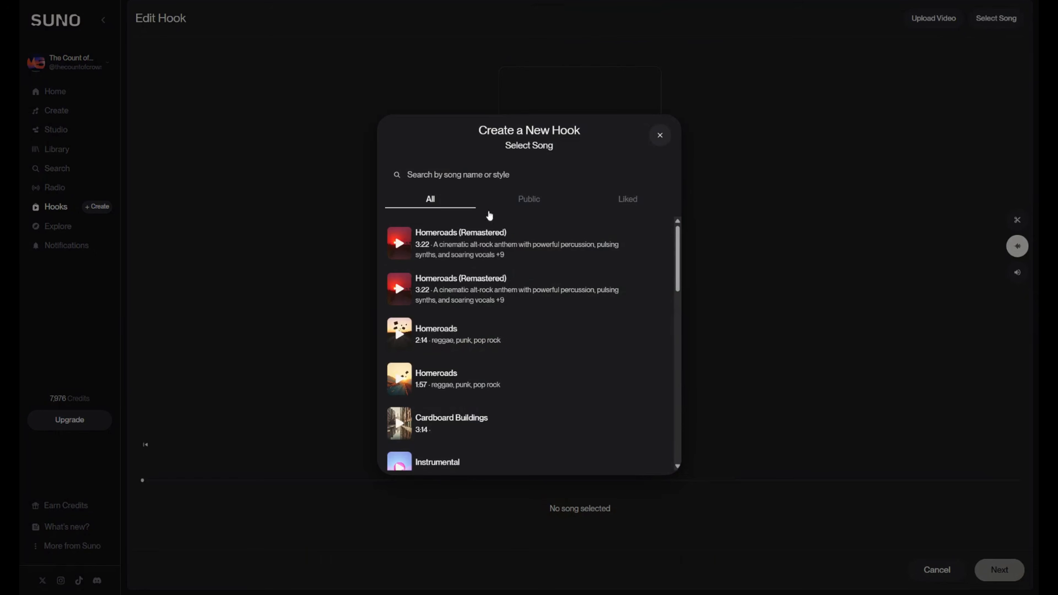
scroll(509, 343, "down", 3)
scroll(510, 342, "down", 5)
scroll(510, 342, "up", 3)
left_click(641, 357)
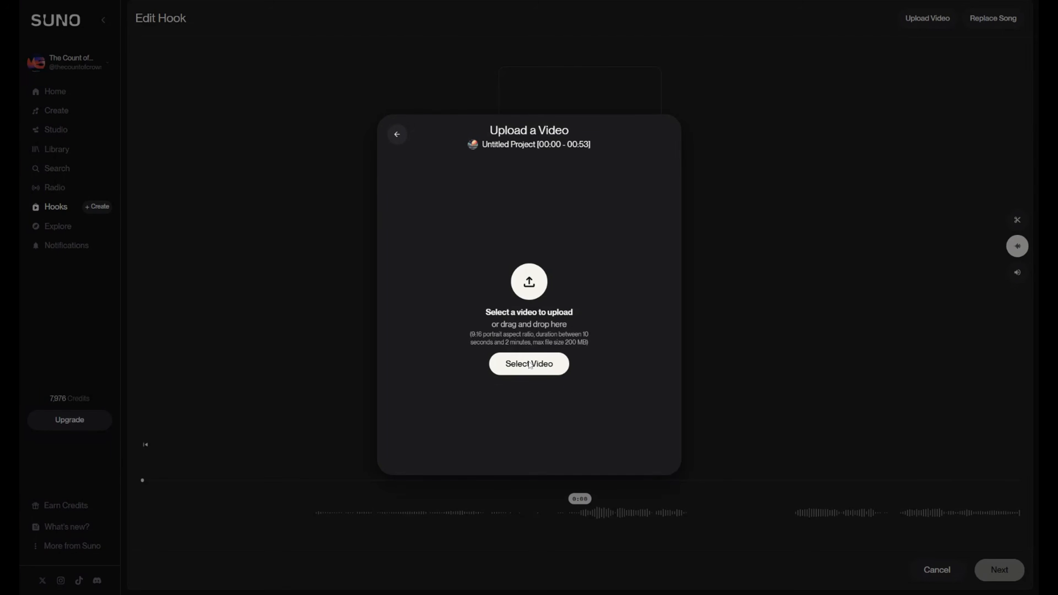
double_click(121, 145)
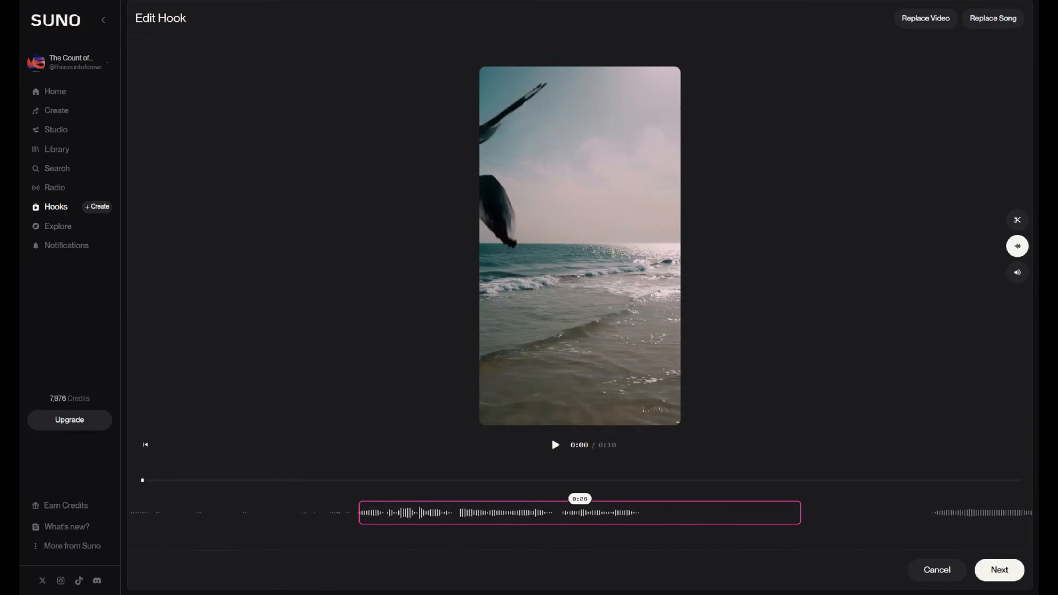
- Preview the hook with the song excerpt at 0:25, and move the excerpt to about 0:40
left_click_drag(601, 519, 694, 565)
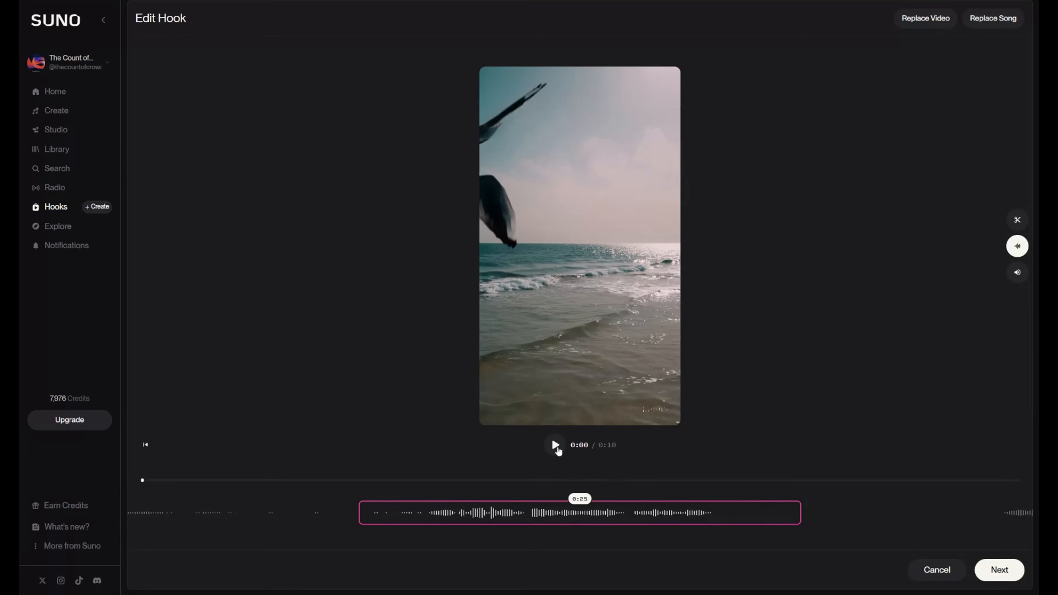
left_click(555, 443)
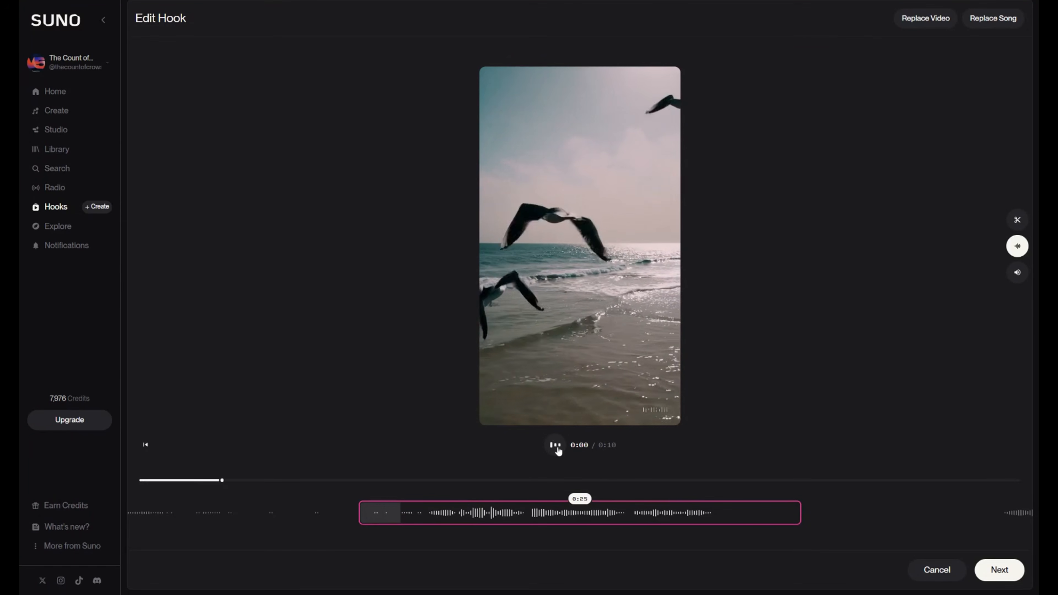
left_click_drag(631, 547, 198, 547)
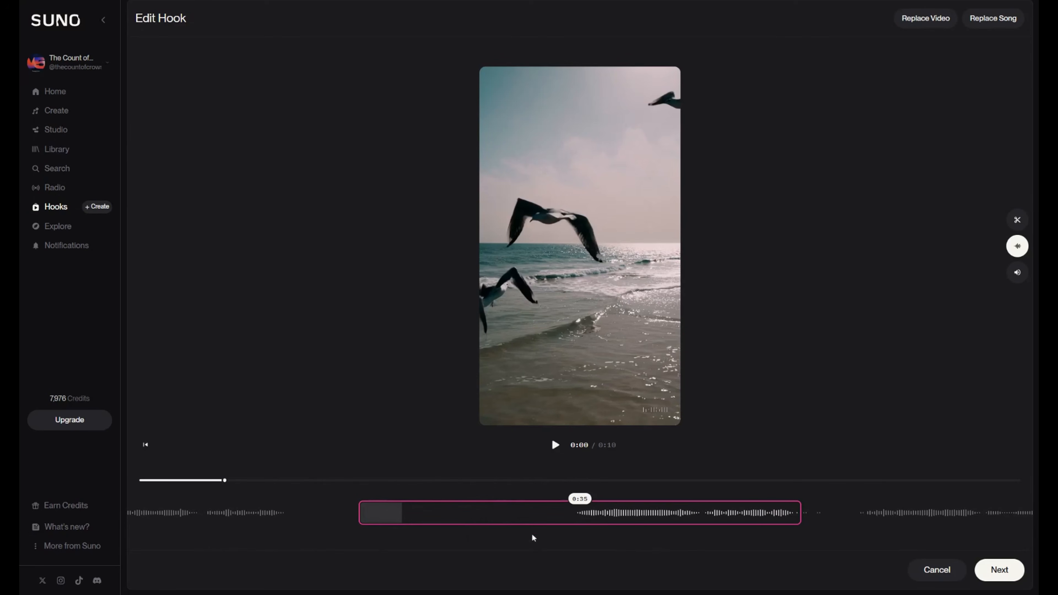
left_click_drag(626, 517, 434, 546)
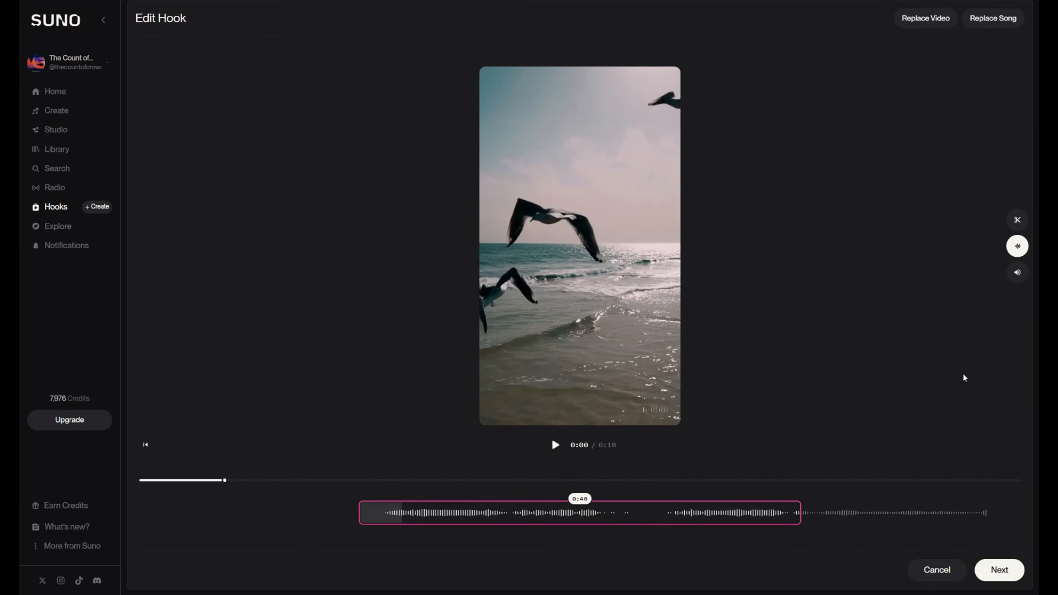
- Scrub to 0:06 on the hook's video trimming strip and review the video and song audio controls
left_click(1008, 224)
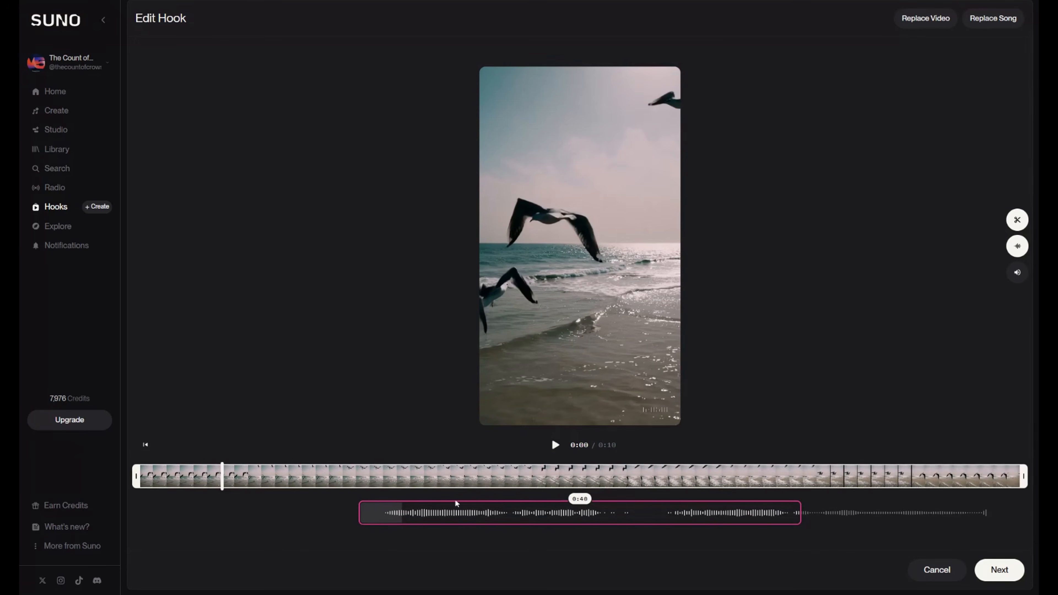
left_click_drag(222, 485, 684, 474)
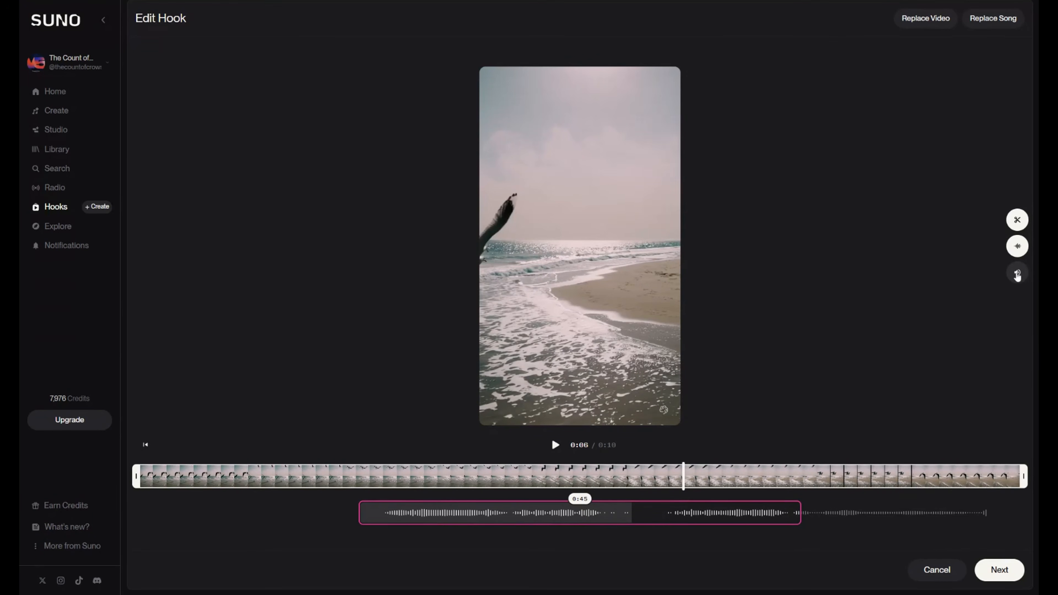
left_click(1017, 273)
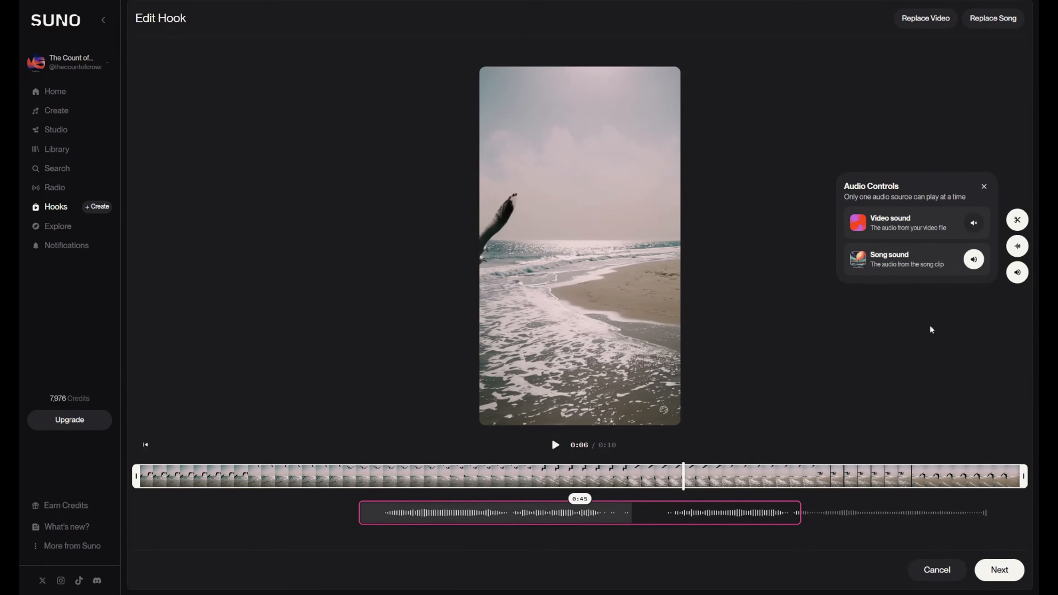
left_click(984, 187)
- Discard the unsaved hook and open Studio
left_click(955, 571)
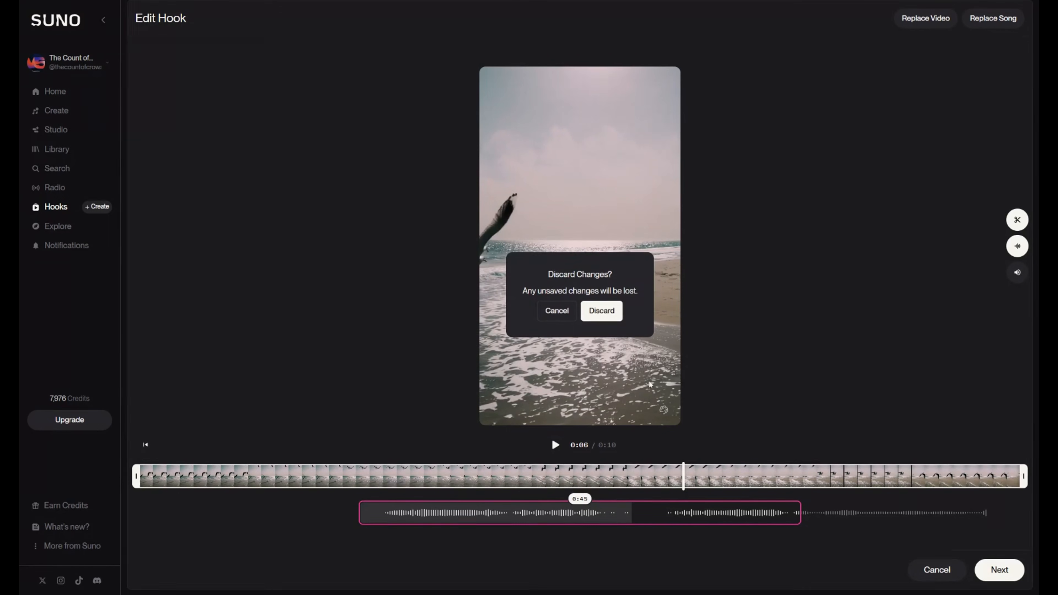
left_click(603, 312)
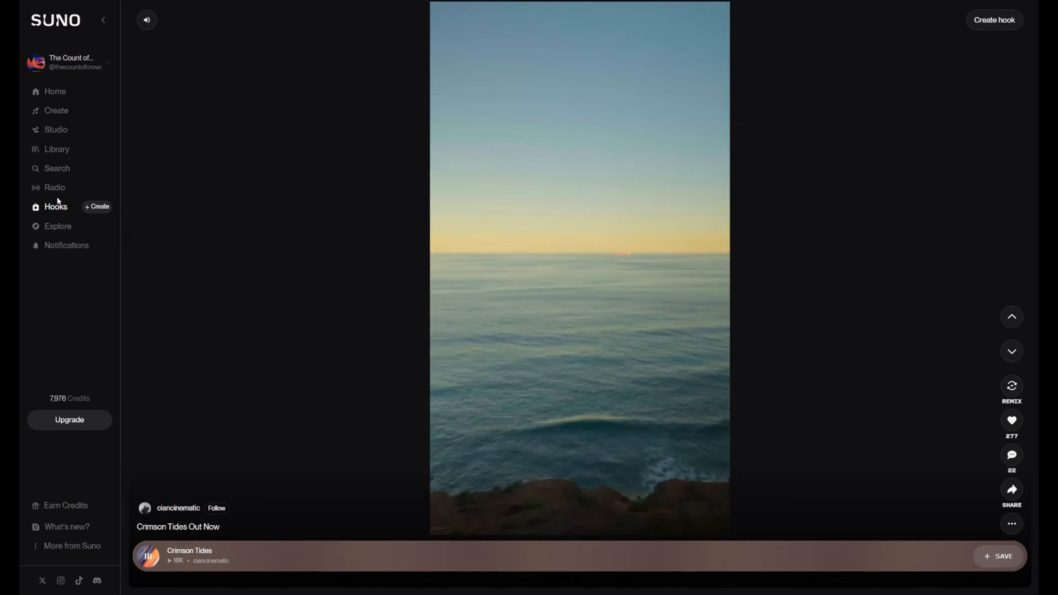
left_click(55, 110)
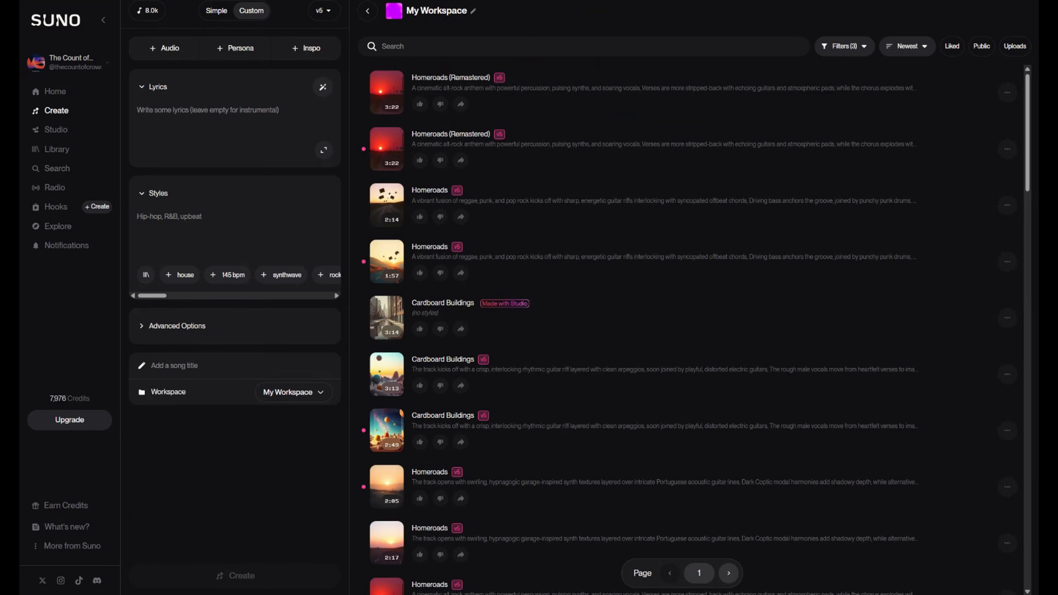
left_click(56, 130)
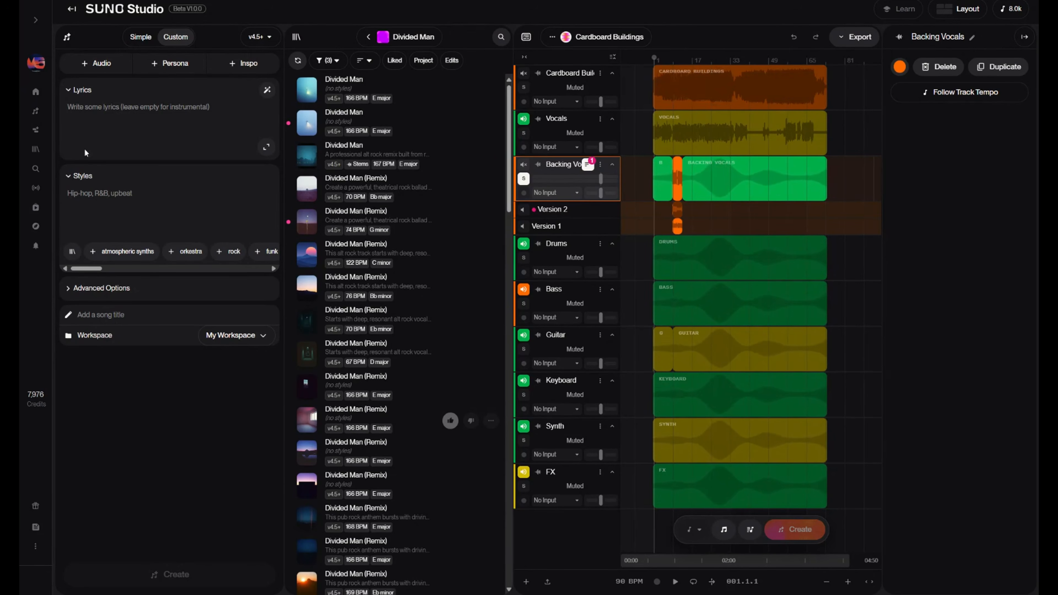
- Collapse the song creation and library panels and start a new Studio project
left_click(61, 37)
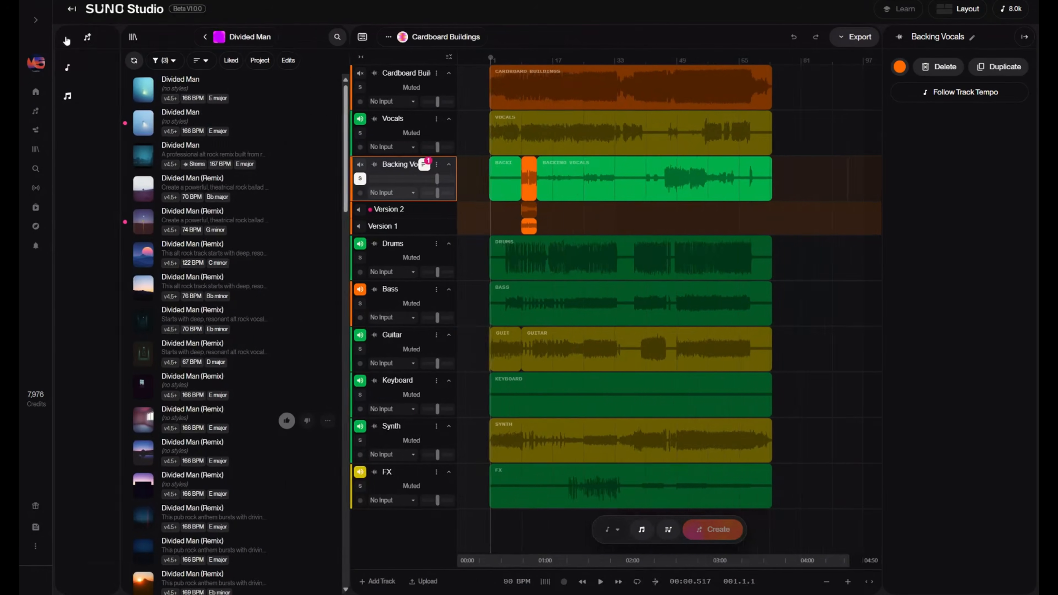
left_click(95, 40)
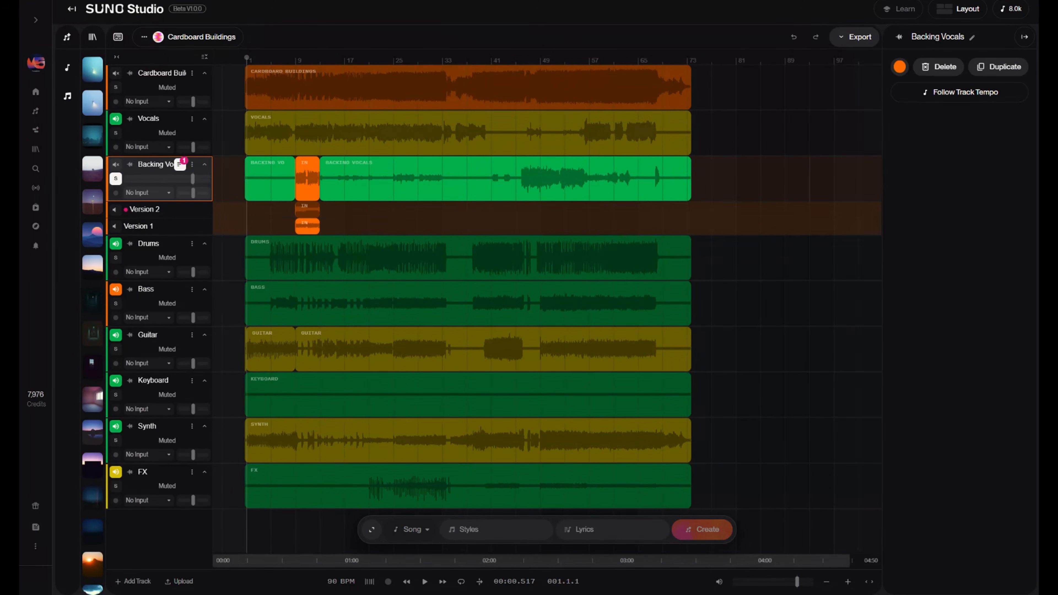
left_click(164, 36)
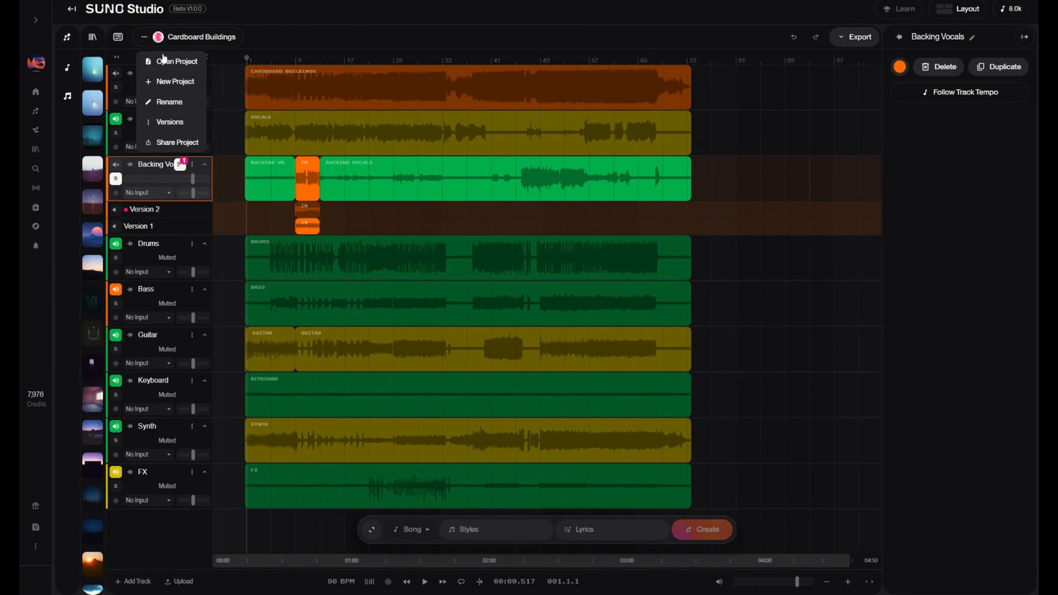
left_click(167, 81)
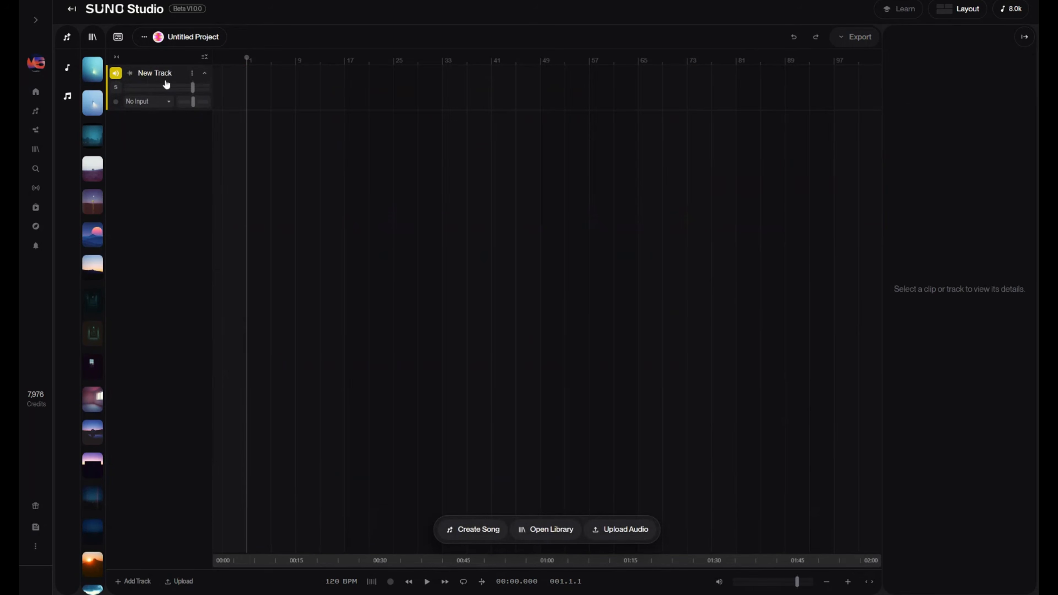
- Place the Divided Man song from the library on the empty track and collapse the library
left_click(92, 36)
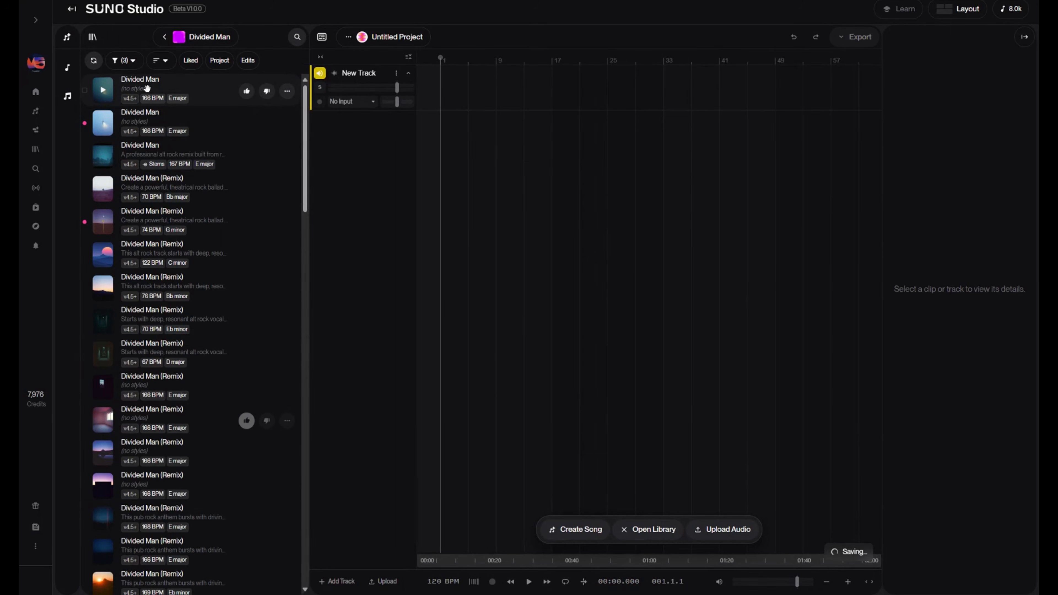
left_click_drag(504, 102, 507, 98)
left_click(93, 36)
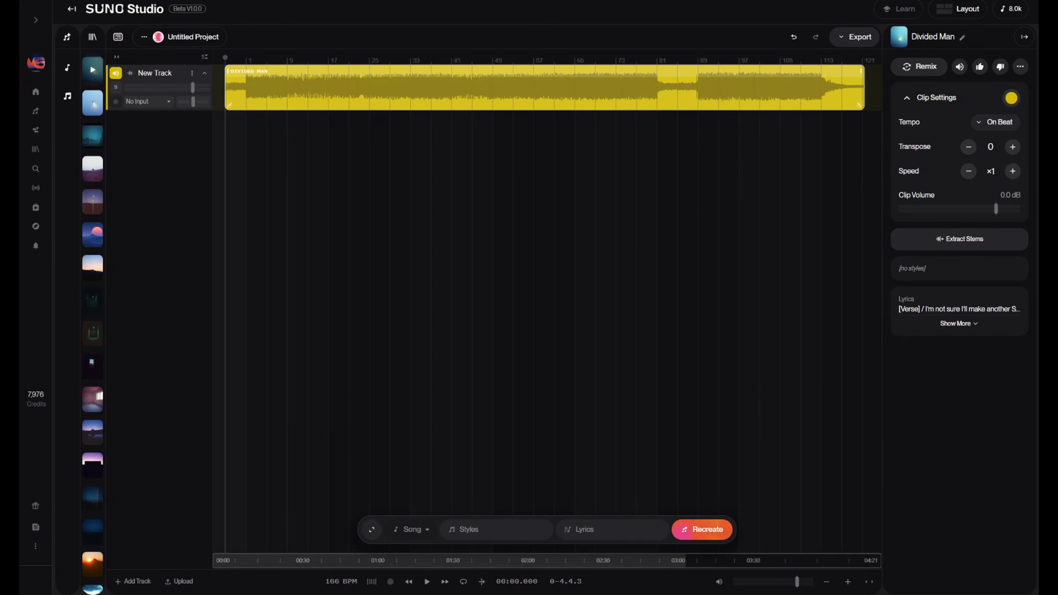
- Extract all detected stems from the Divided Man clip and insert them all as separate tracks
left_click(739, 93)
left_click(746, 72)
left_click(967, 246)
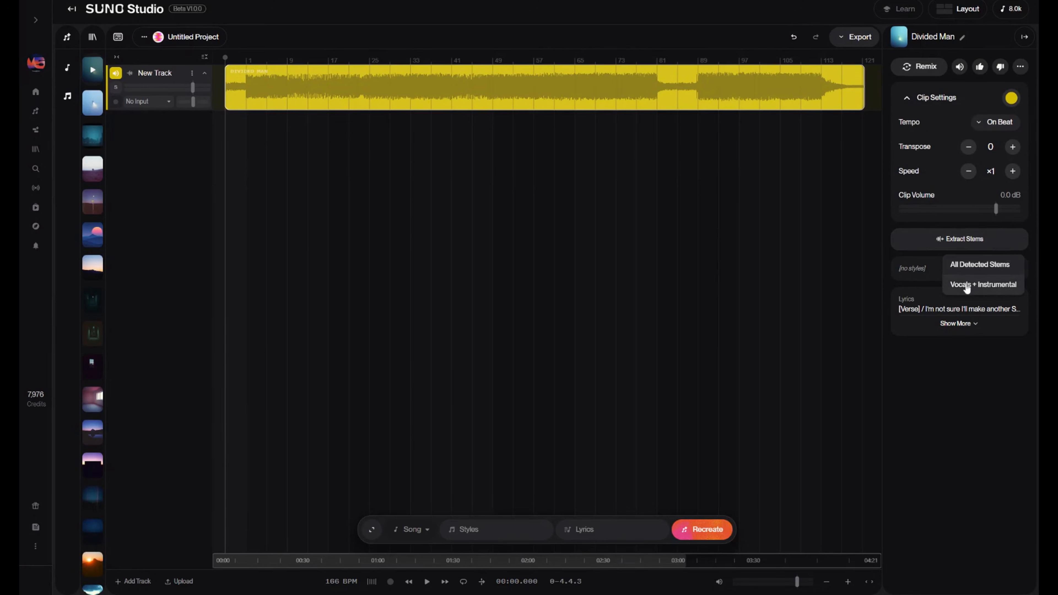
left_click(976, 266)
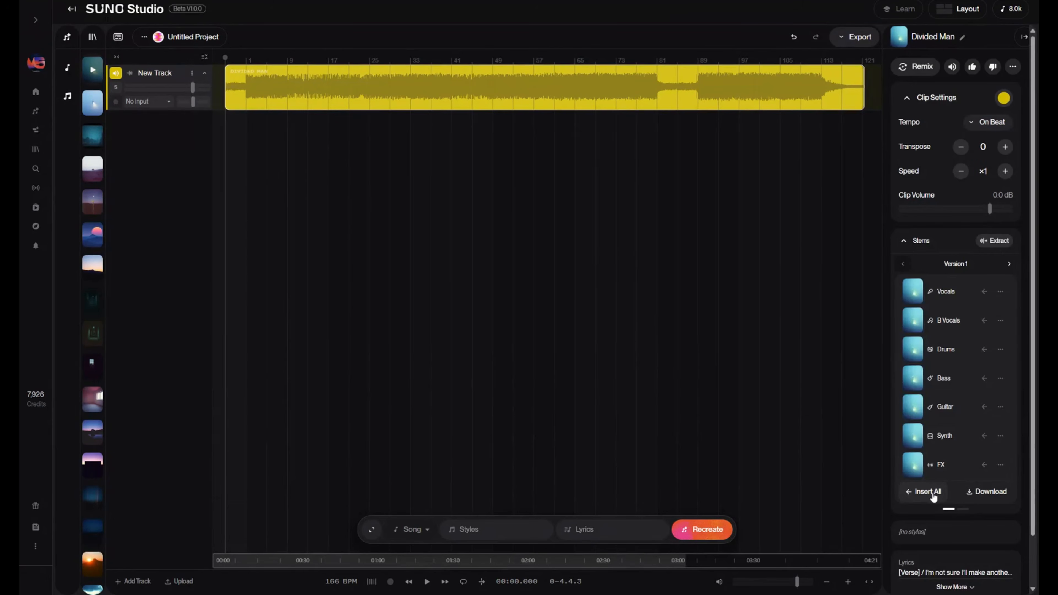
left_click(928, 492)
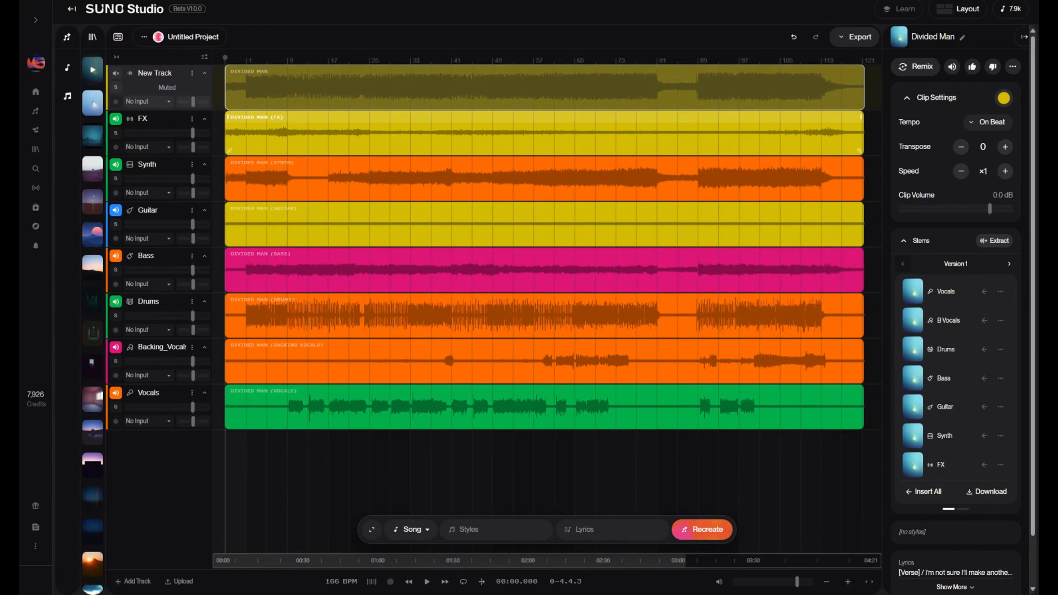
- Select the whole FX clip and review its available clip actions, including Get MIDI
left_click(297, 120)
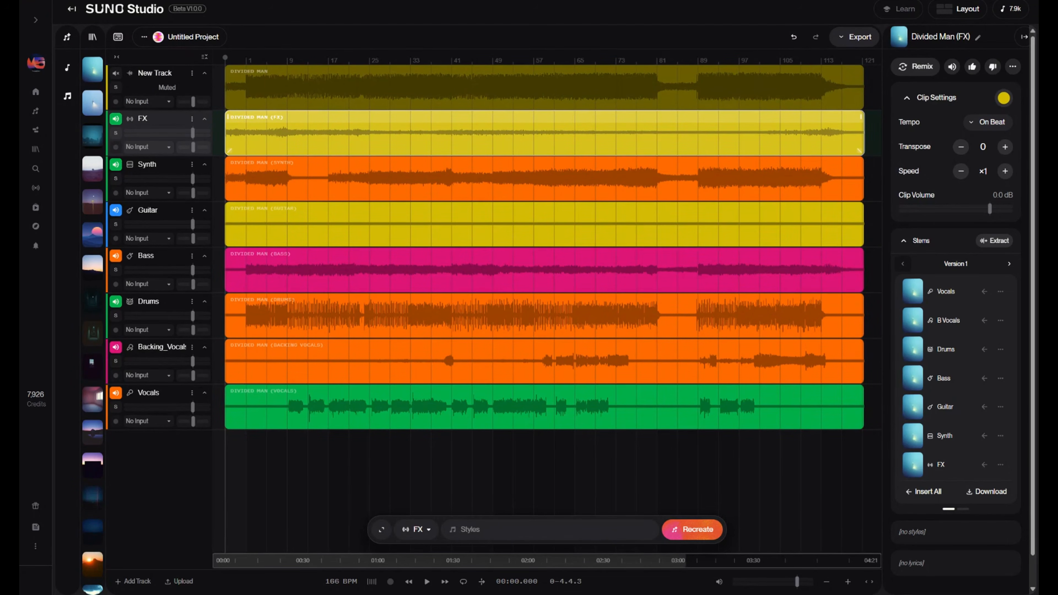
right_click(587, 135)
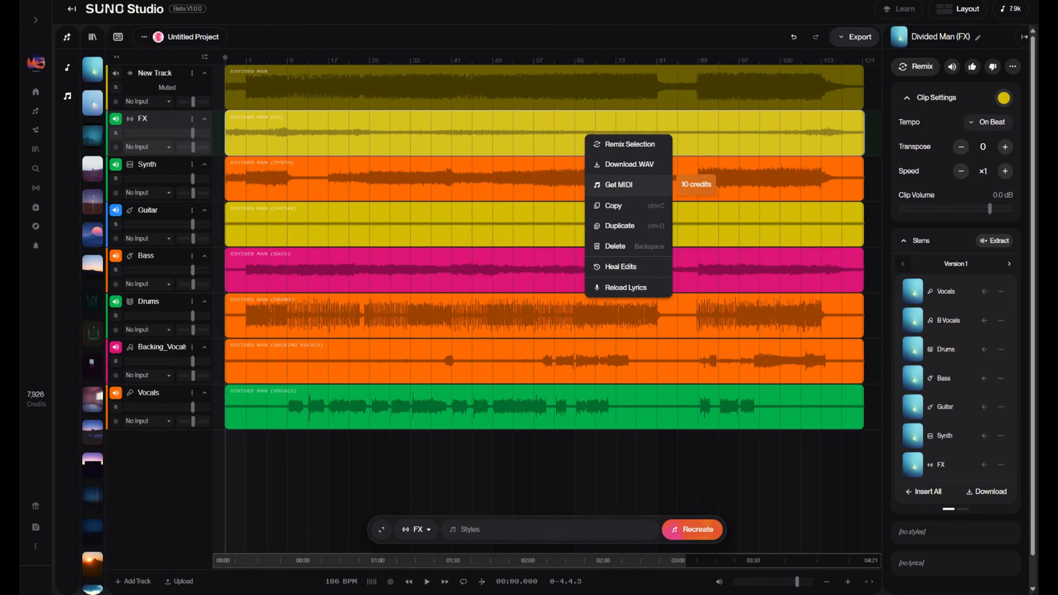
left_click(750, 143)
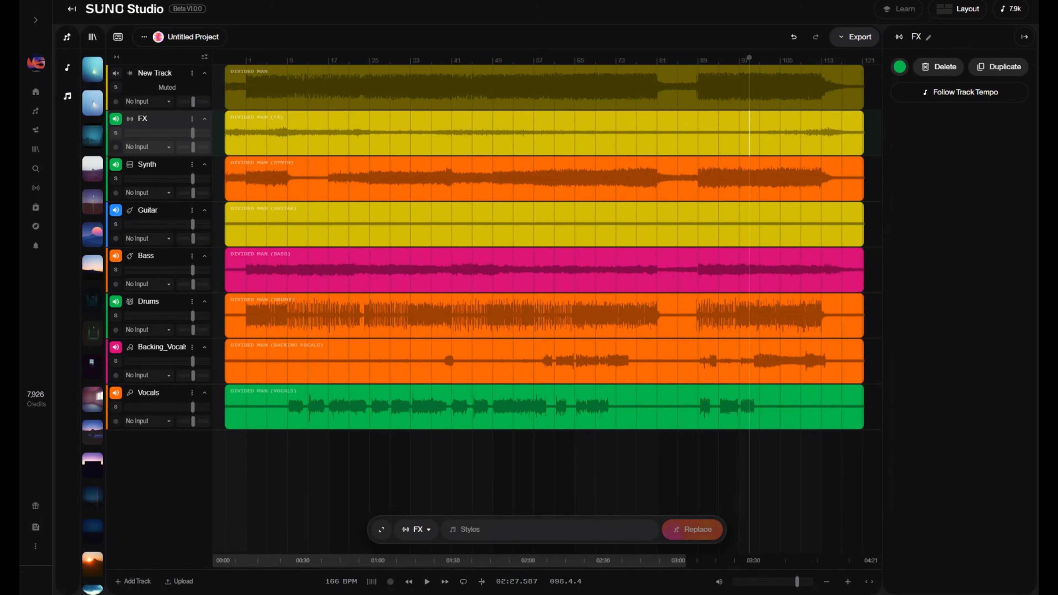
- Select a time range across most of the FX clip and review the actions available for it
left_click(309, 138)
left_click(372, 122)
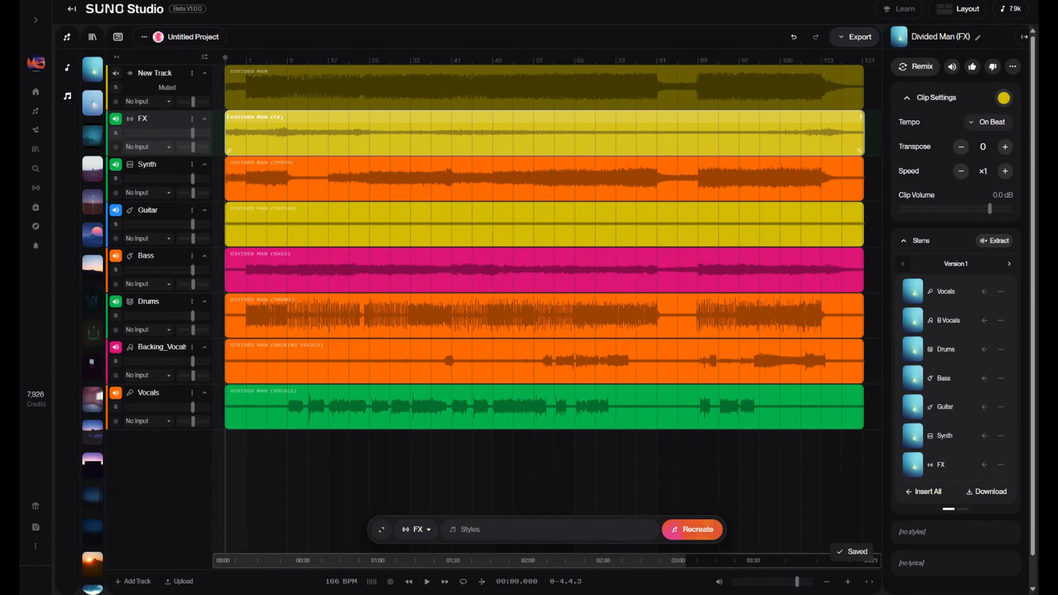
left_click_drag(233, 140, 780, 140)
right_click(410, 140)
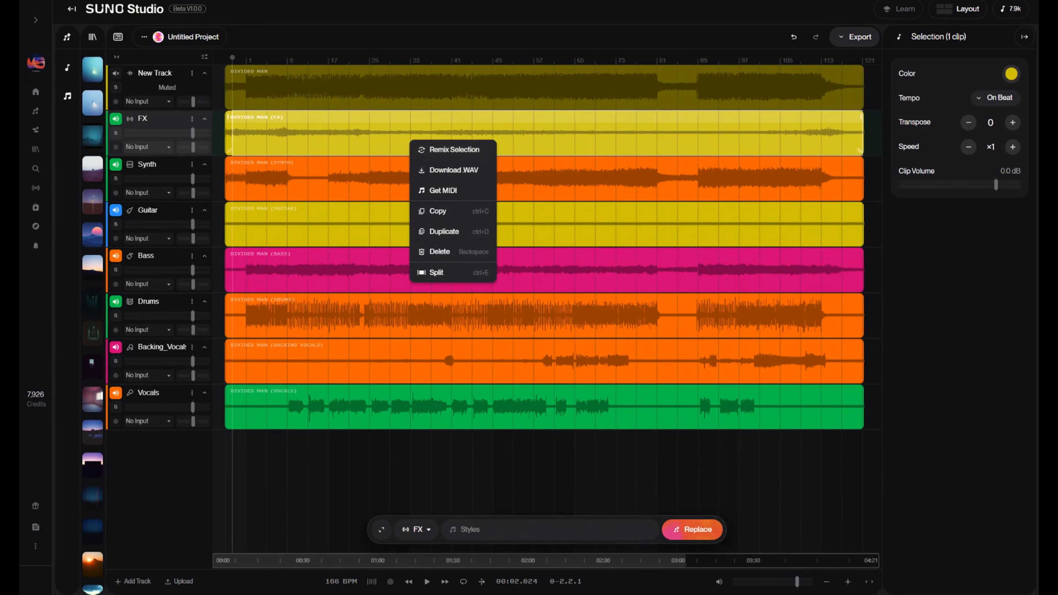
left_click(253, 183)
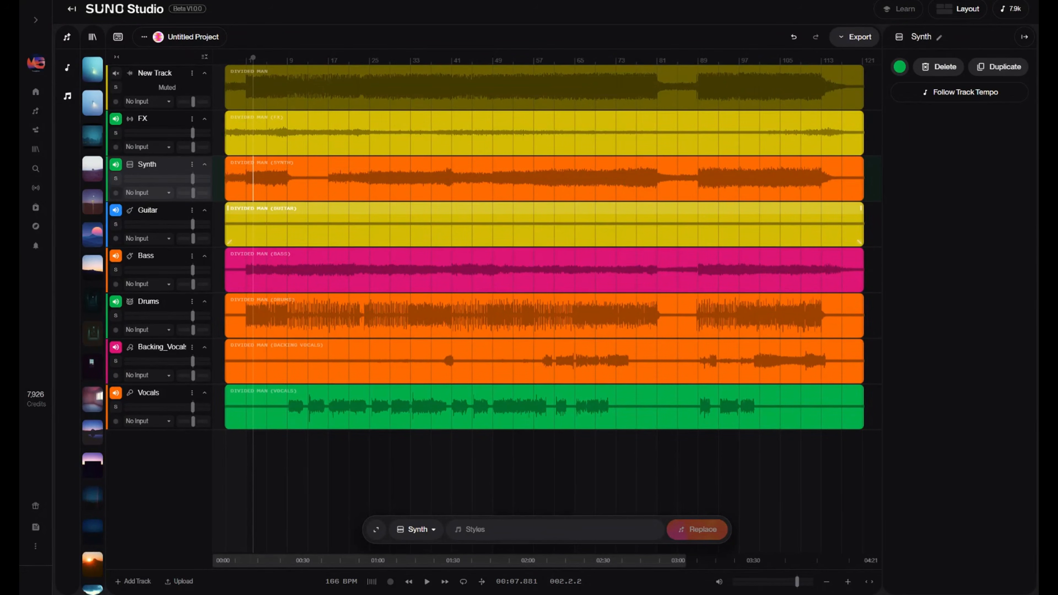
- Select the whole Guitar clip and review its available clip actions, including Remix Selection
left_click(308, 228)
left_click(637, 228)
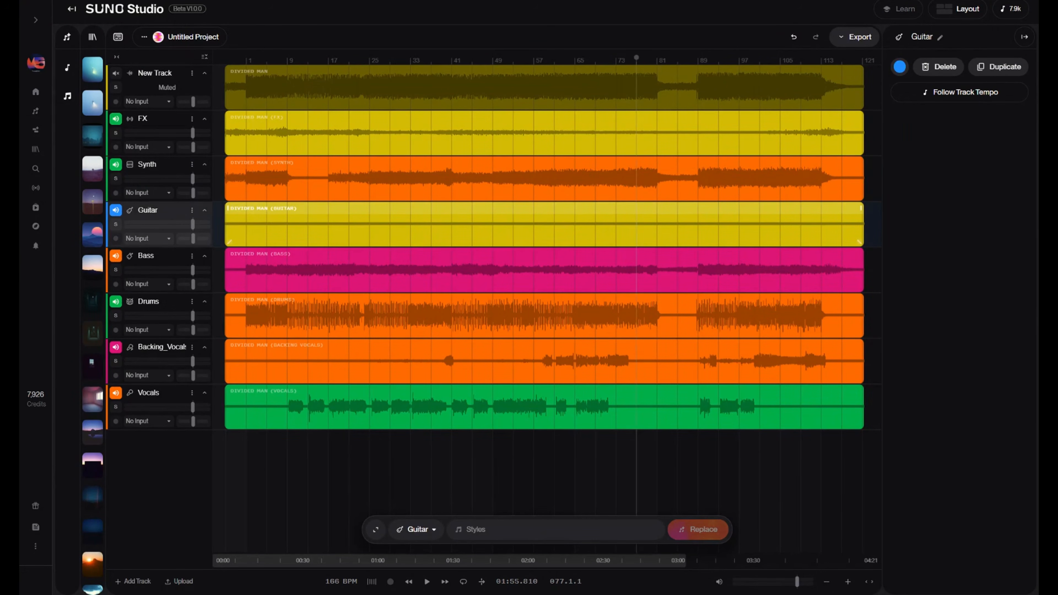
left_click_drag(506, 228, 527, 228)
left_click(467, 210)
right_click(467, 210)
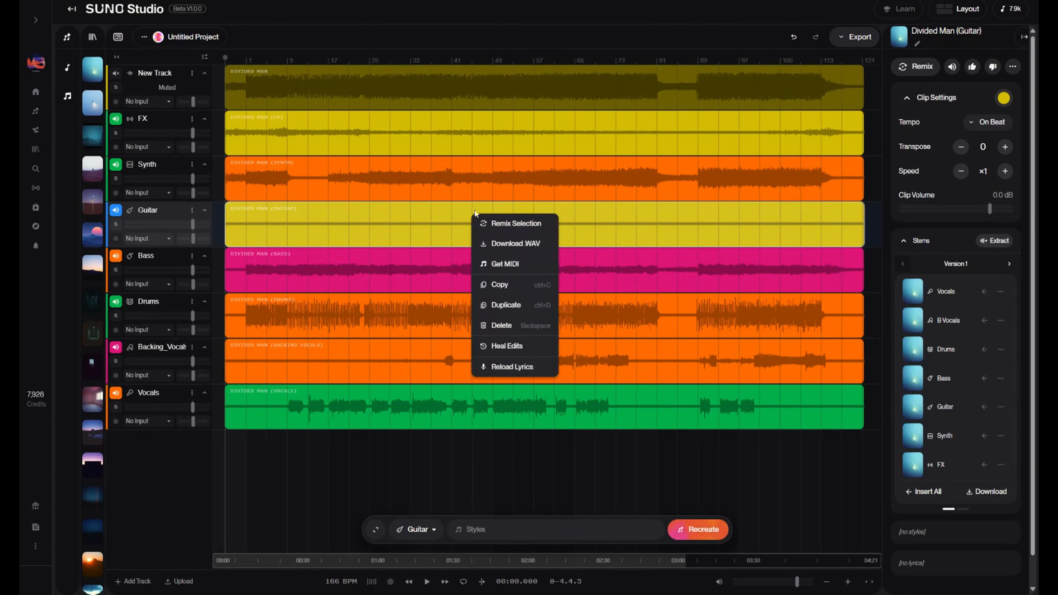
left_click(515, 224)
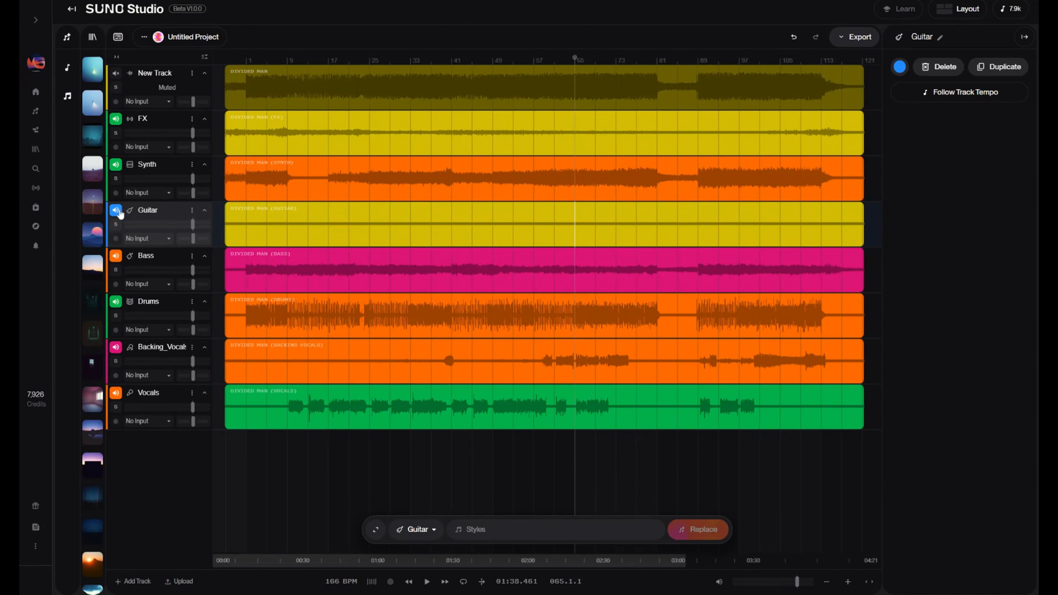
- Solo the Guitar track and examine the actions offered for its entire clip
left_click(116, 224)
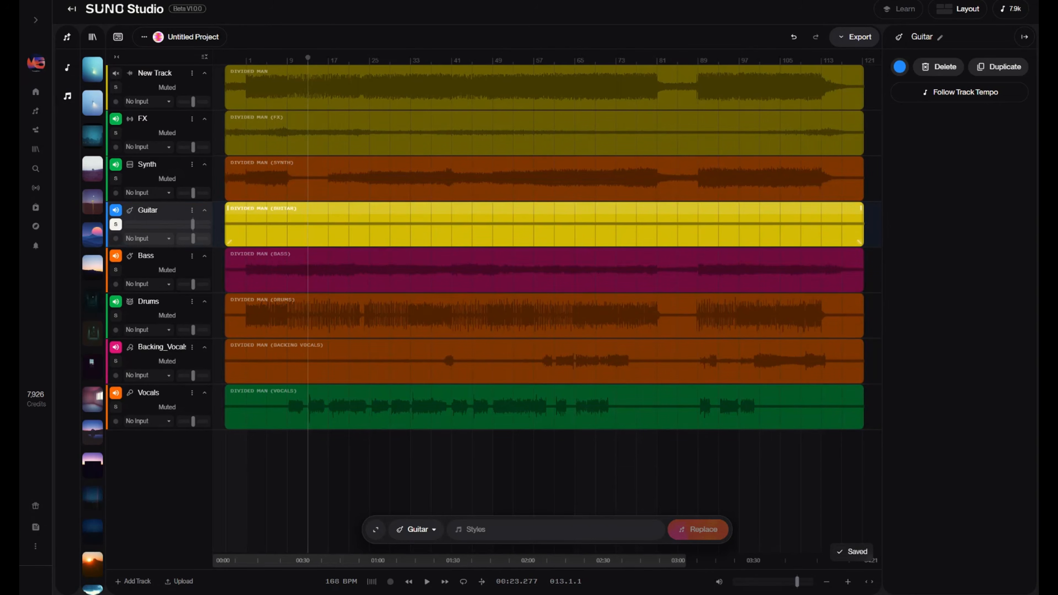
right_click(332, 218)
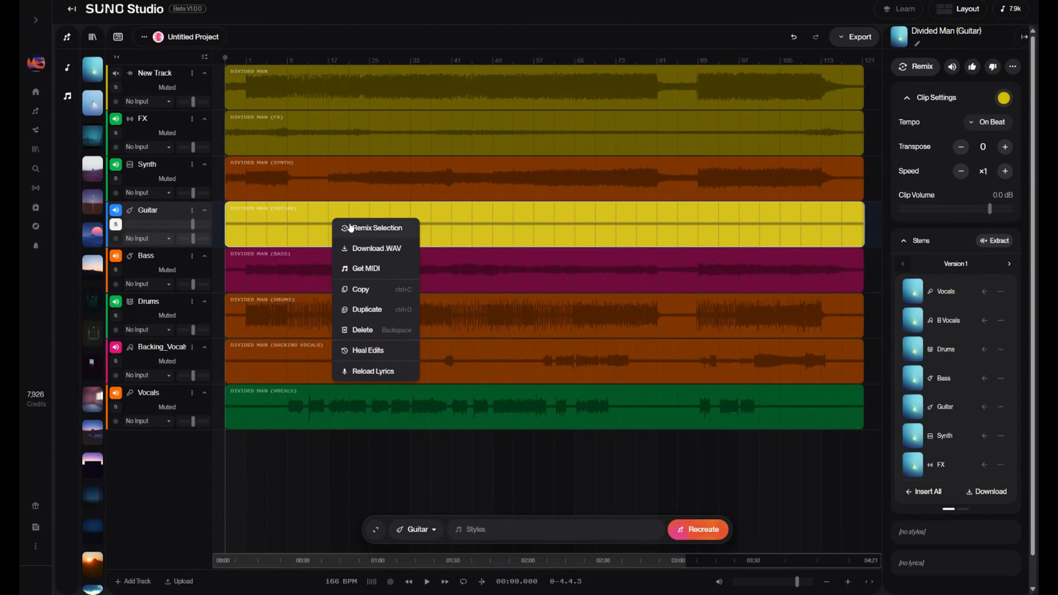
left_click(359, 231)
left_click(359, 232)
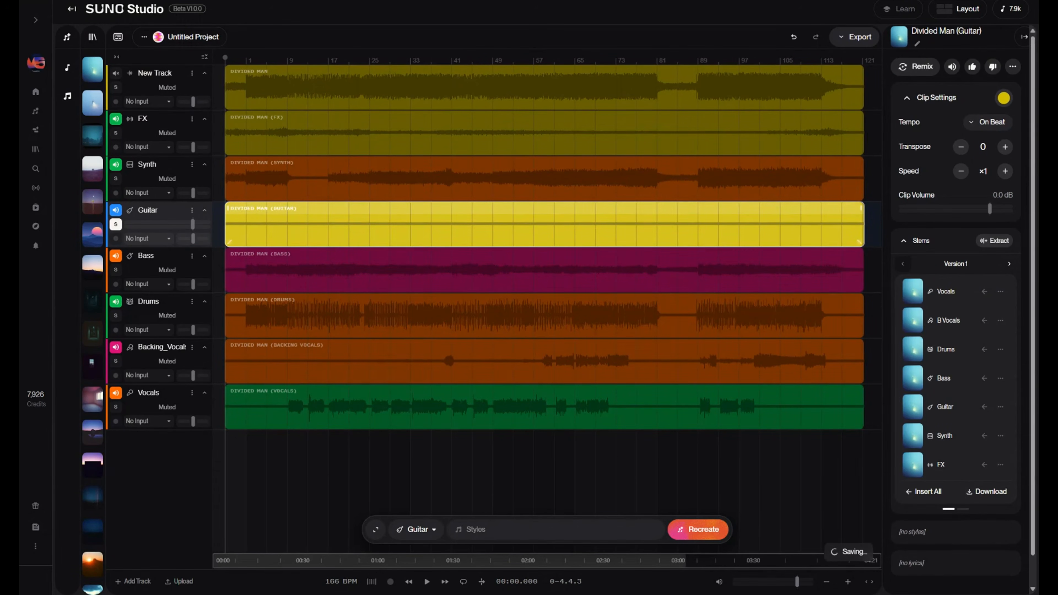
- Select a time range from bar 1 to bar 113 on the Guitar clip and review the actions available for it
mouse_move(227, 230)
left_mouse_down()
mouse_move(881, 229)
mouse_move(246, 234)
left_mouse_up()
right_click(711, 233)
left_click(729, 246)
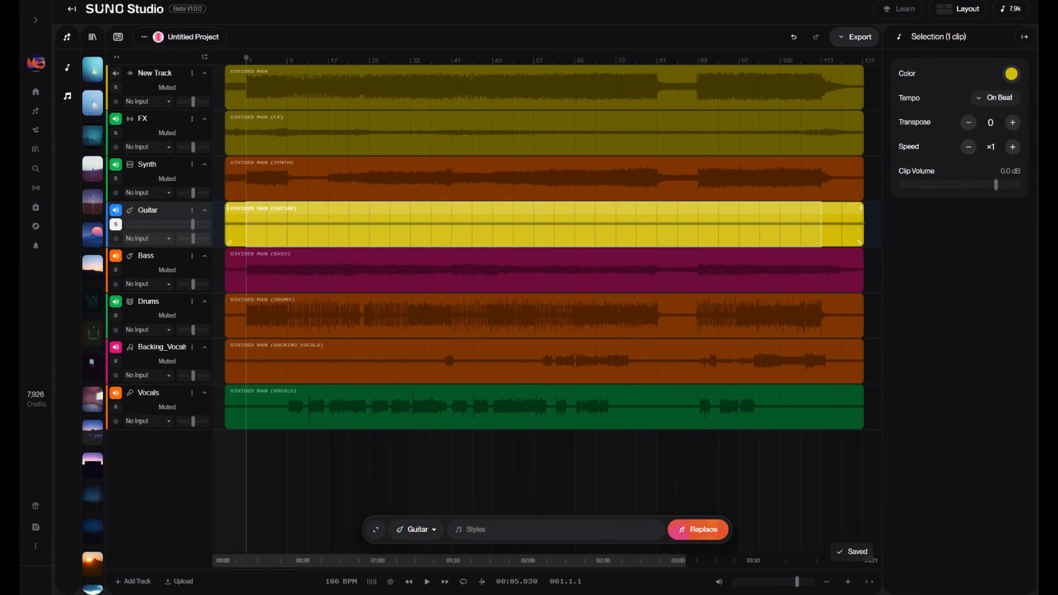
right_click(309, 237)
- Select bars 89 to 113 of the Synth clip, load it as a Cover source with Remix Selection, and collapse the creation form
left_click_drag(698, 180, 822, 179)
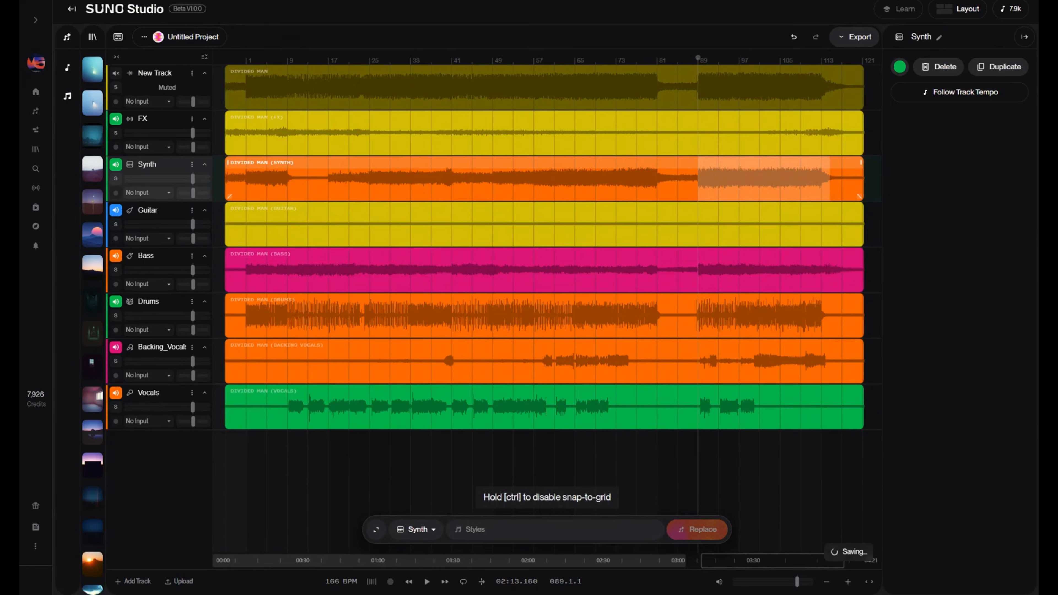
right_click(792, 185)
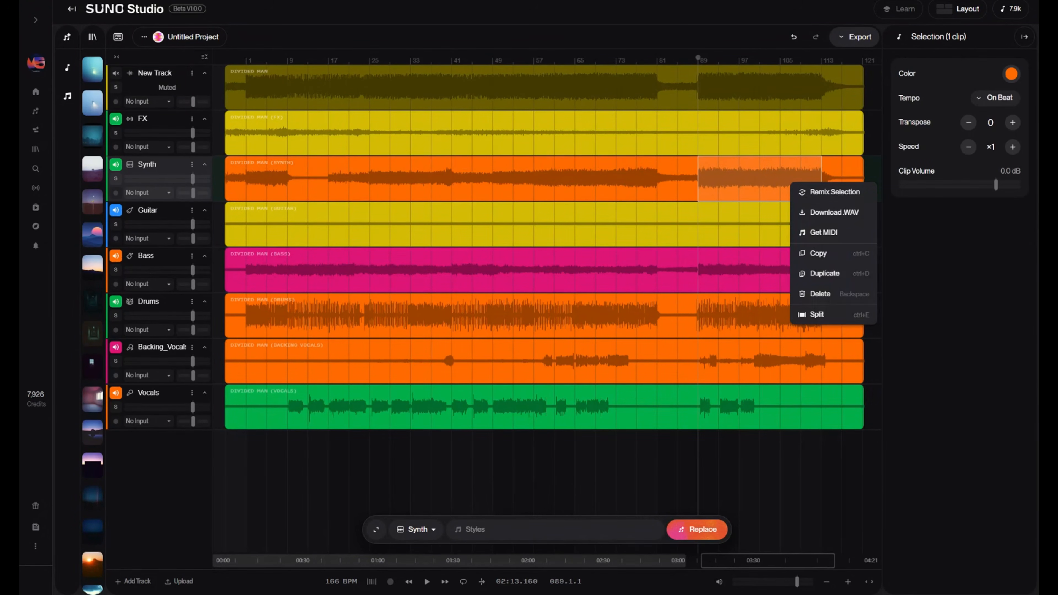
left_click(812, 192)
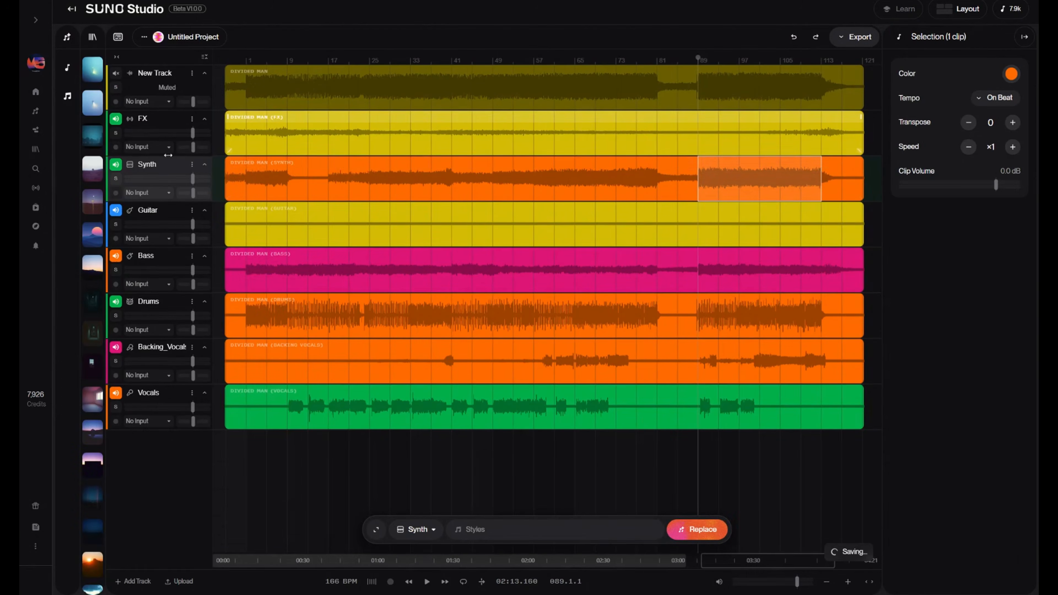
left_click(417, 183)
left_click(411, 140)
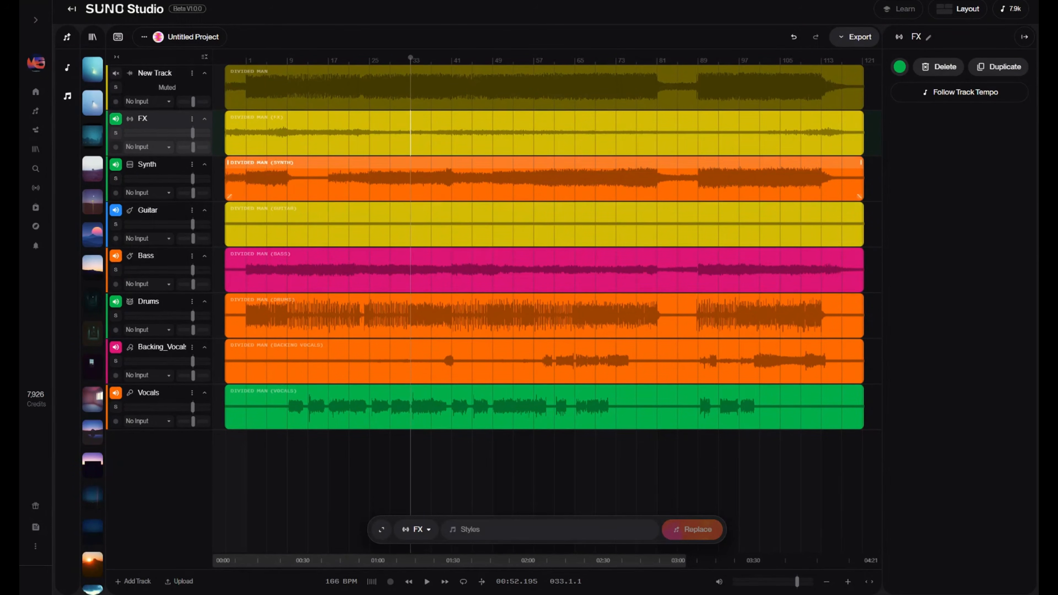
- Generate a Guitar replacement for the whole Guitar clip using the style "acoustic"
left_click(403, 229)
left_click(410, 229)
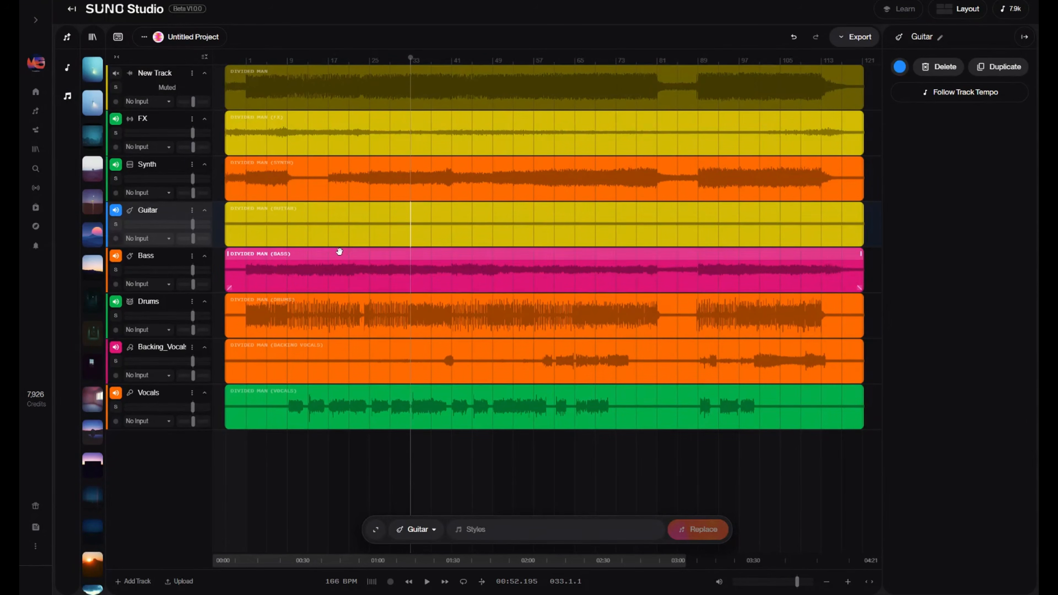
left_click(418, 530)
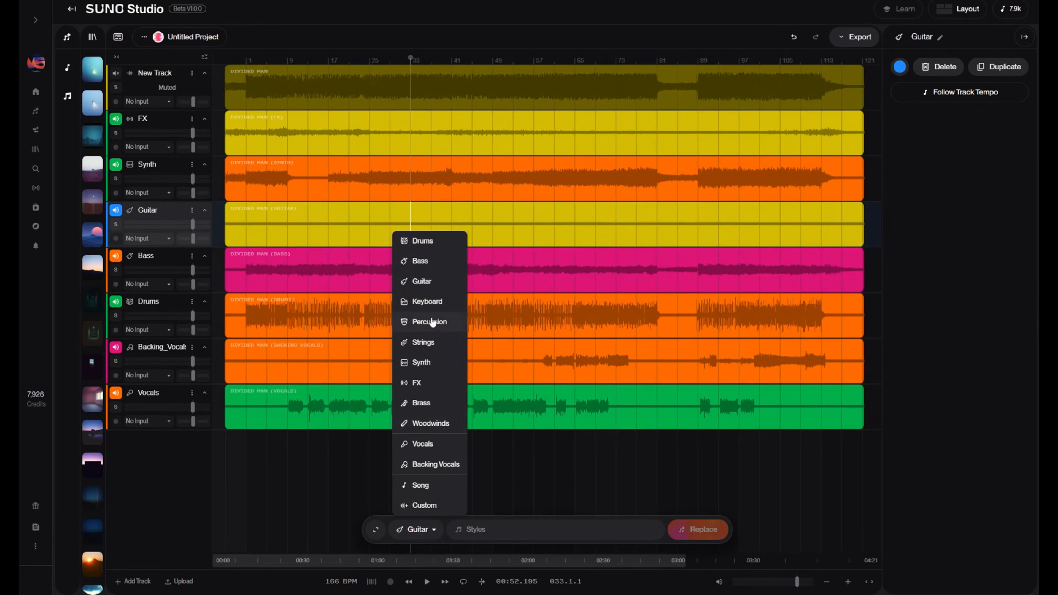
left_click(436, 283)
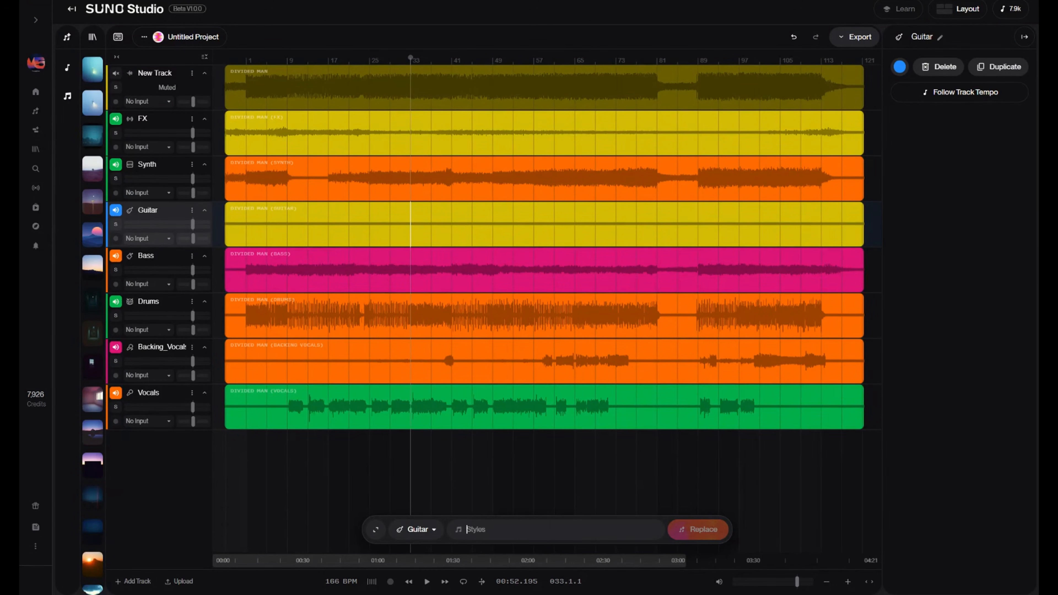
type("acoustic")
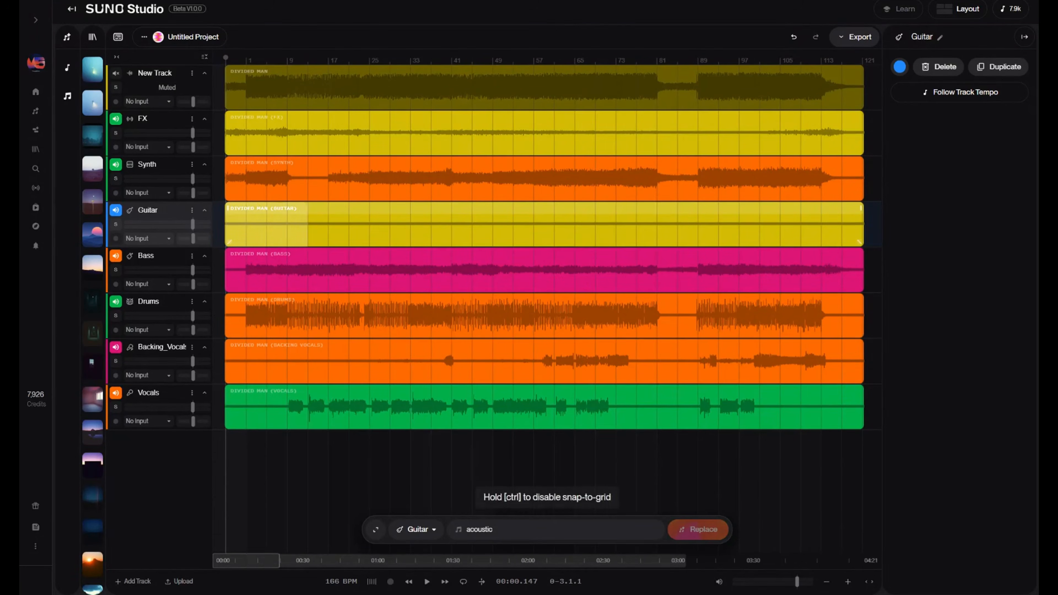
left_click(713, 530)
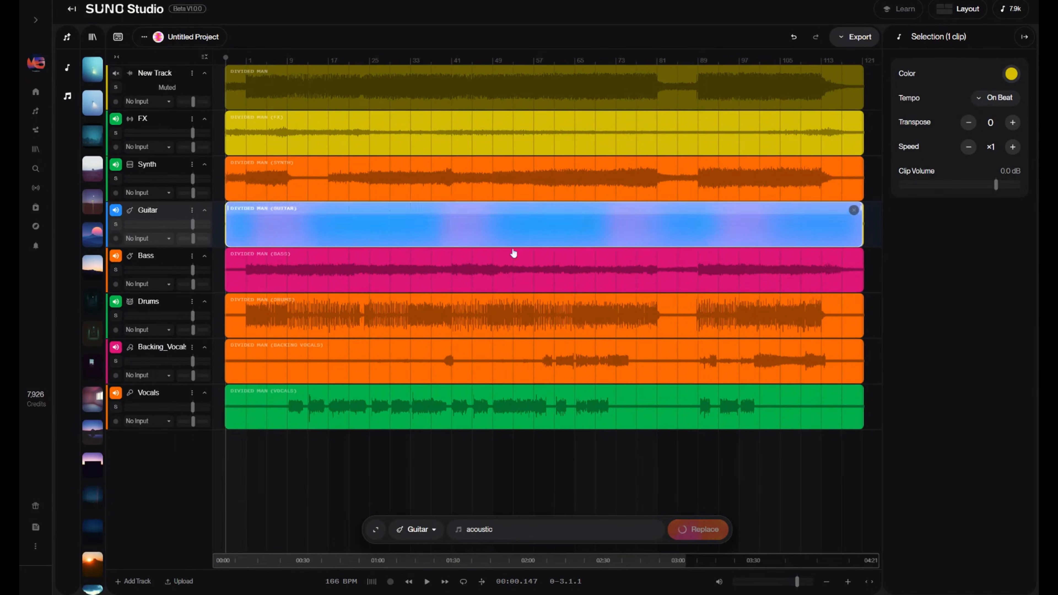
- Set the replacement instrument to FX, select bars 53 to 61 of the FX clip, and change the style to "lazer"
left_click(418, 532)
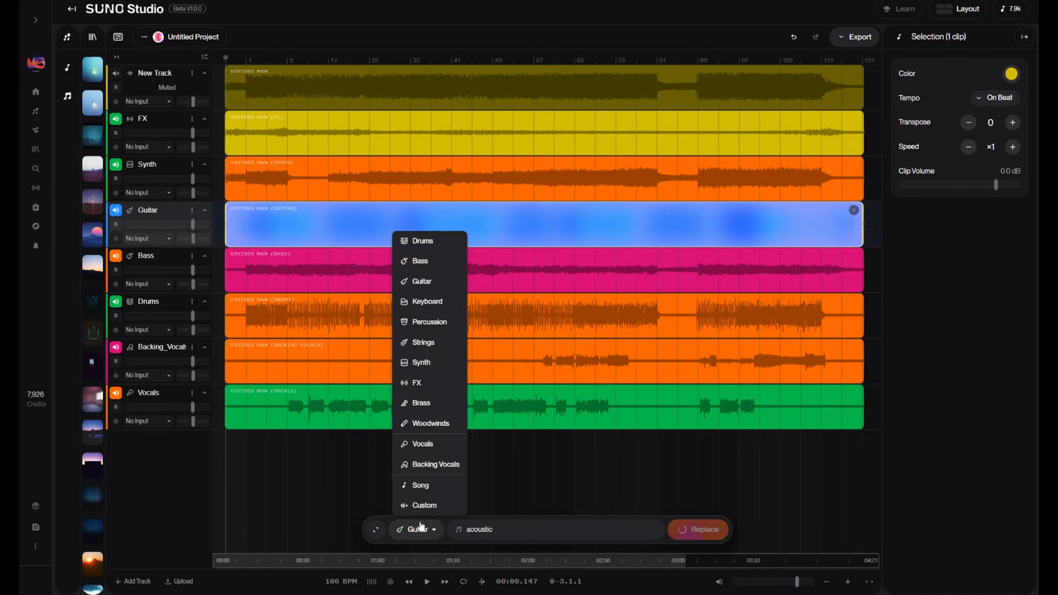
left_click(417, 381)
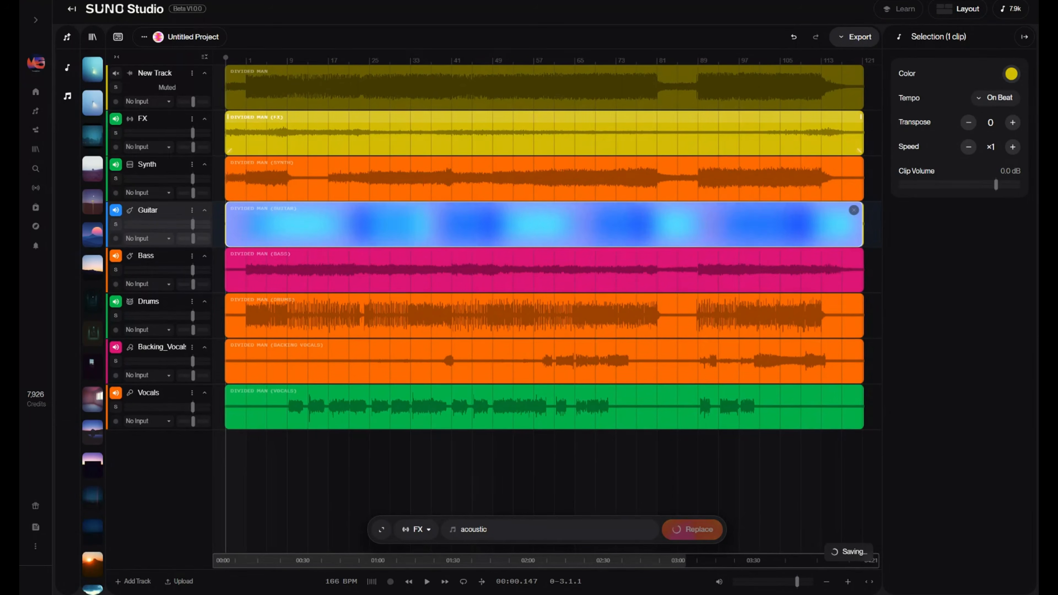
left_click(521, 132)
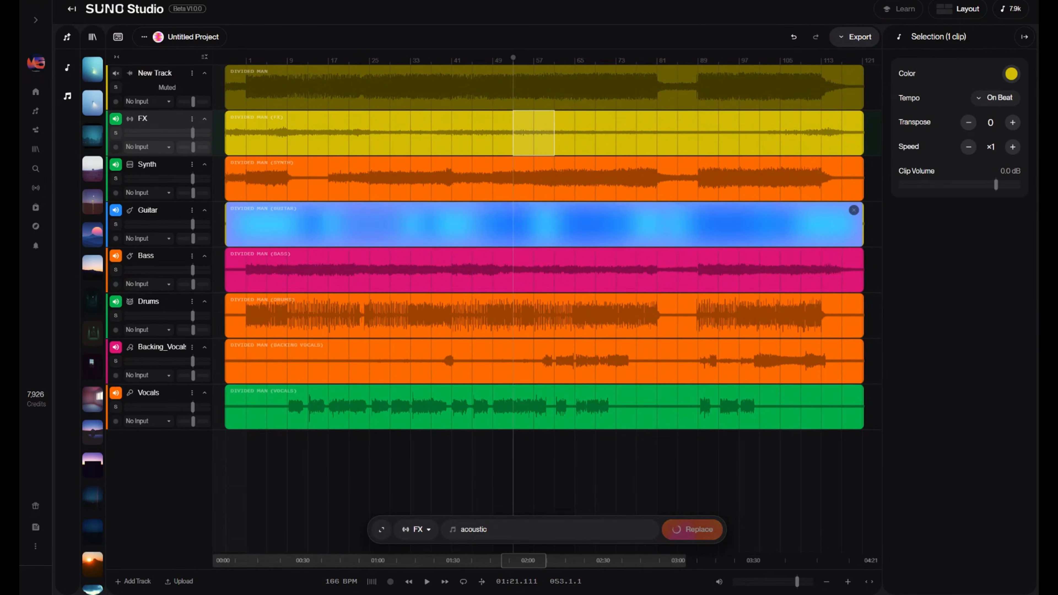
left_click_drag(490, 530, 426, 532)
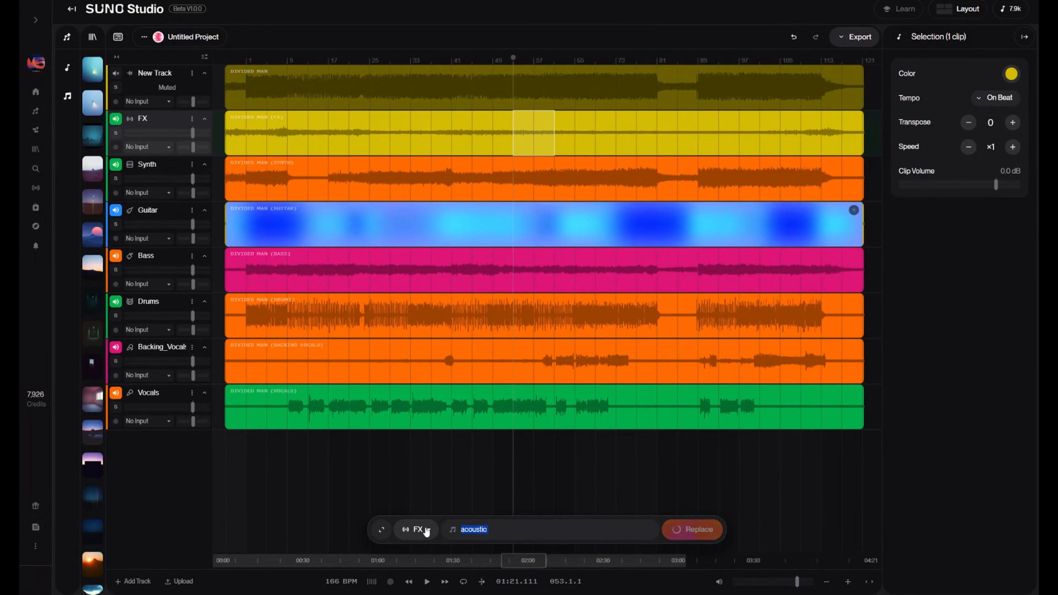
type("lazer")
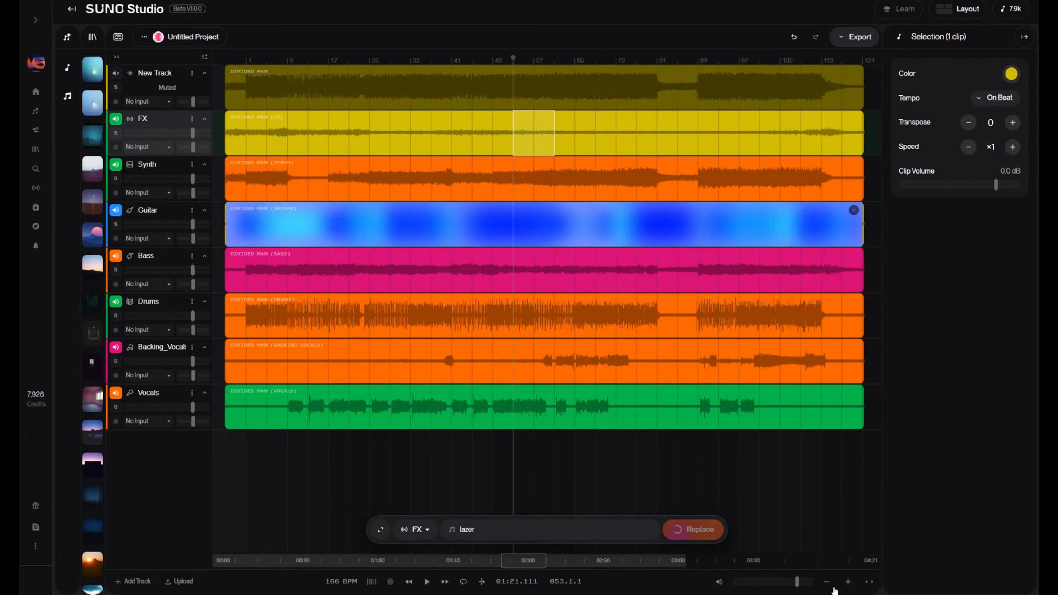
left_click(848, 582)
left_click(849, 582)
left_click(848, 581)
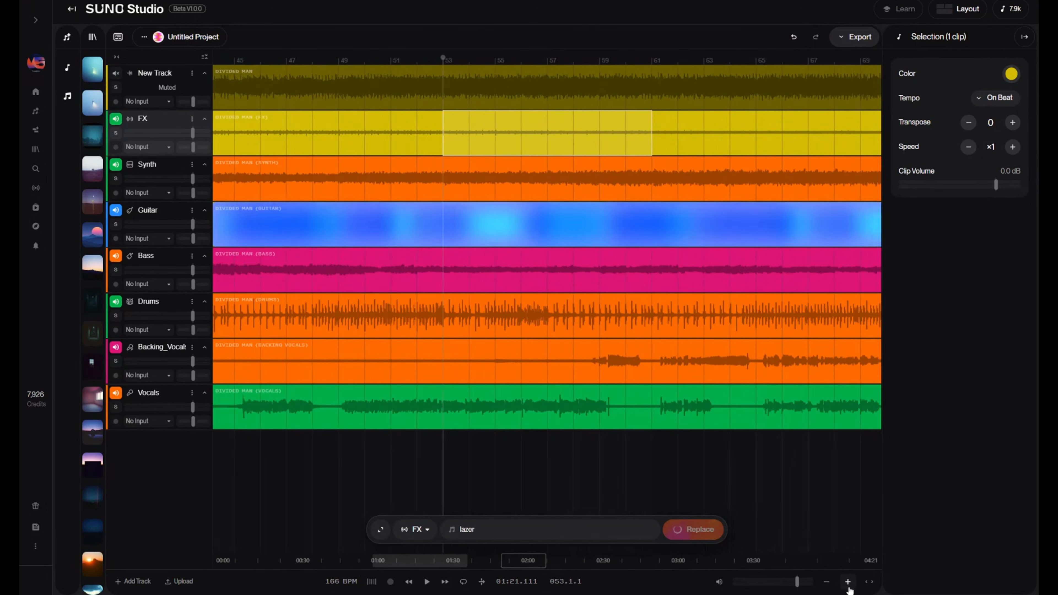
left_click(848, 582)
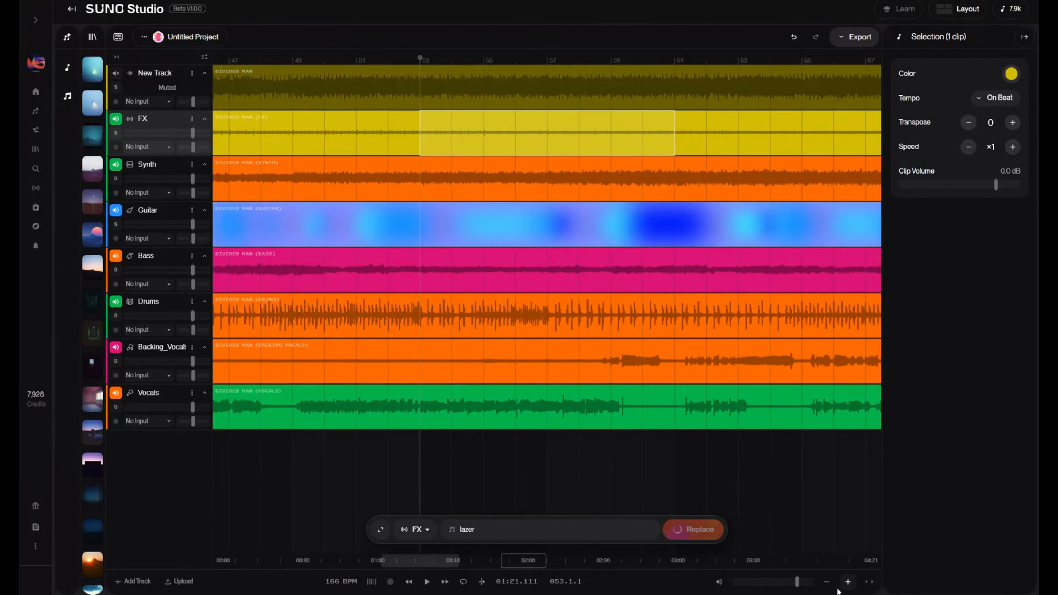
left_click(869, 581)
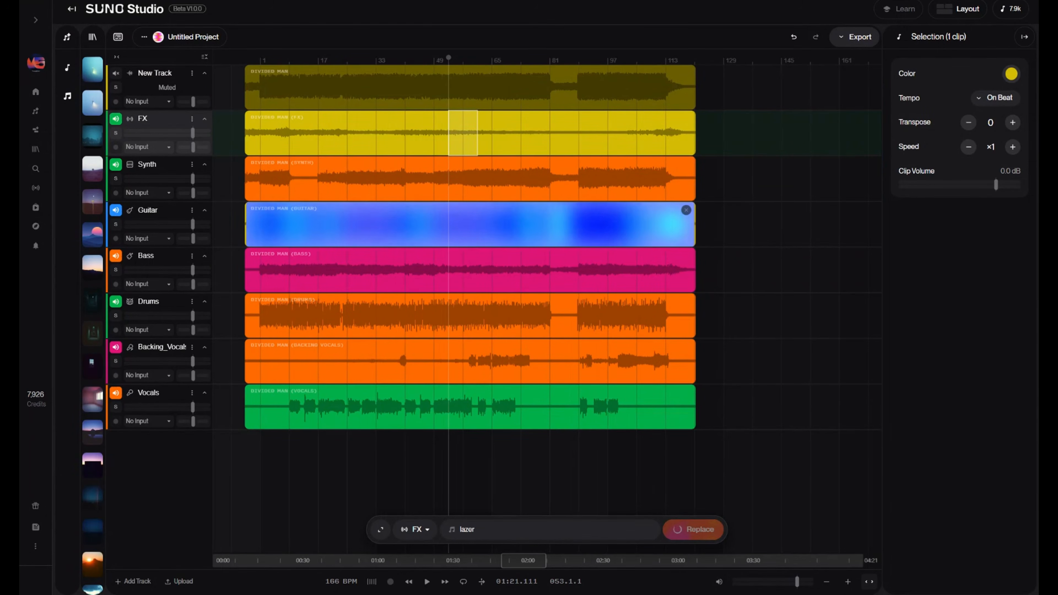
- Solo the Guitar track and audition it briefly from bar 59
left_click(471, 227)
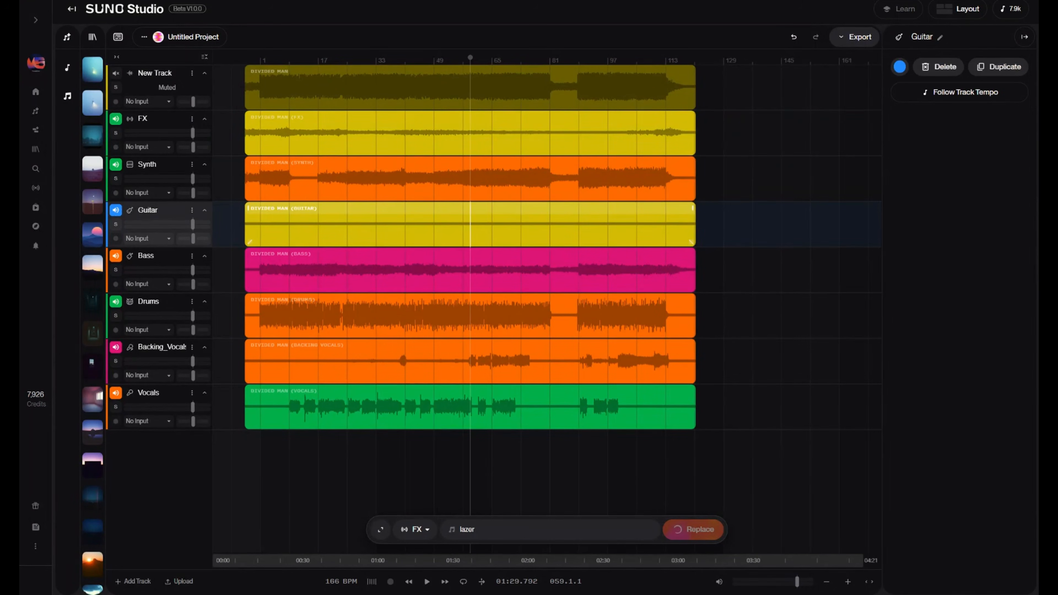
left_click(115, 224)
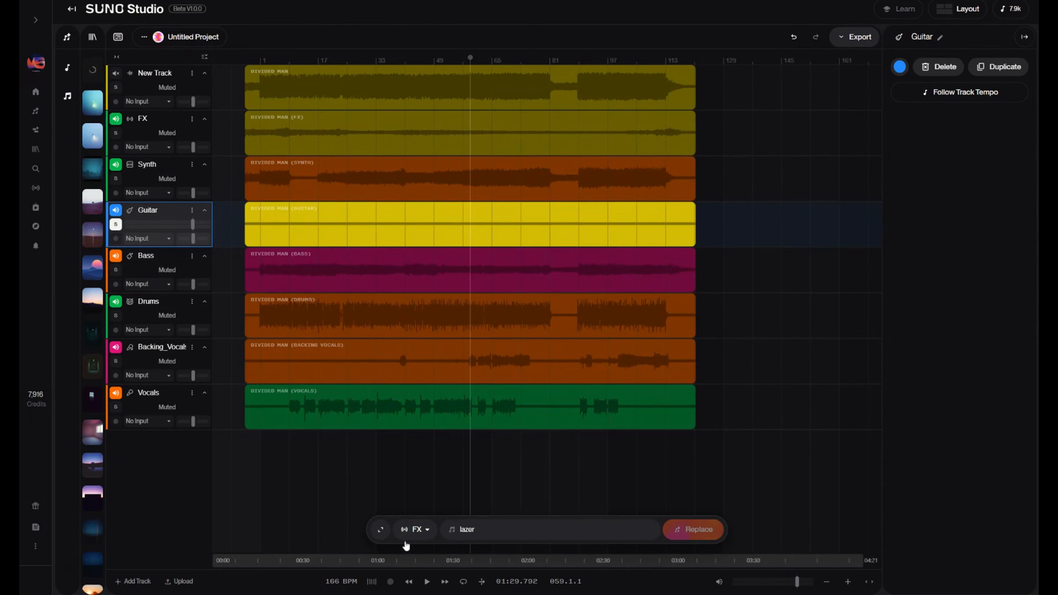
left_click(427, 582)
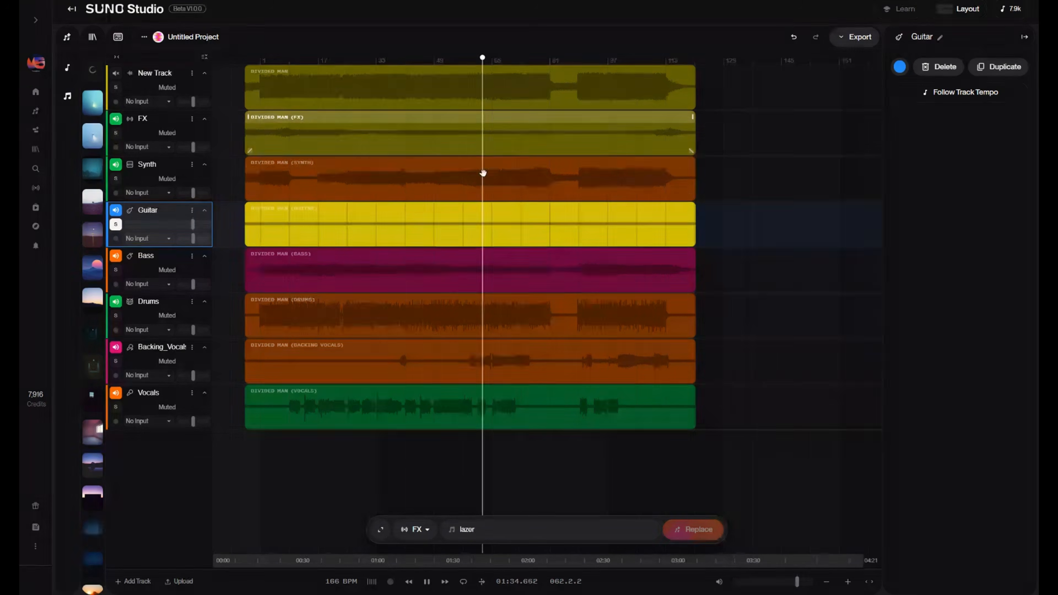
left_click(427, 582)
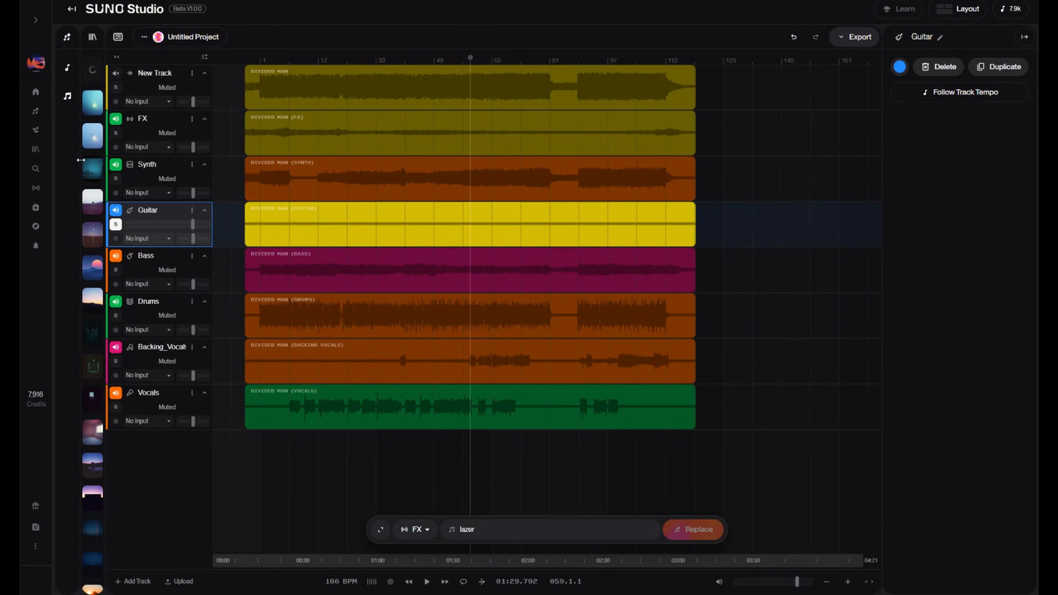
- Generate a "lazer" FX replacement for bars 57 to 65 of the FX clip and look over the advanced generation options
left_click(463, 137)
left_click_drag(464, 137, 492, 137)
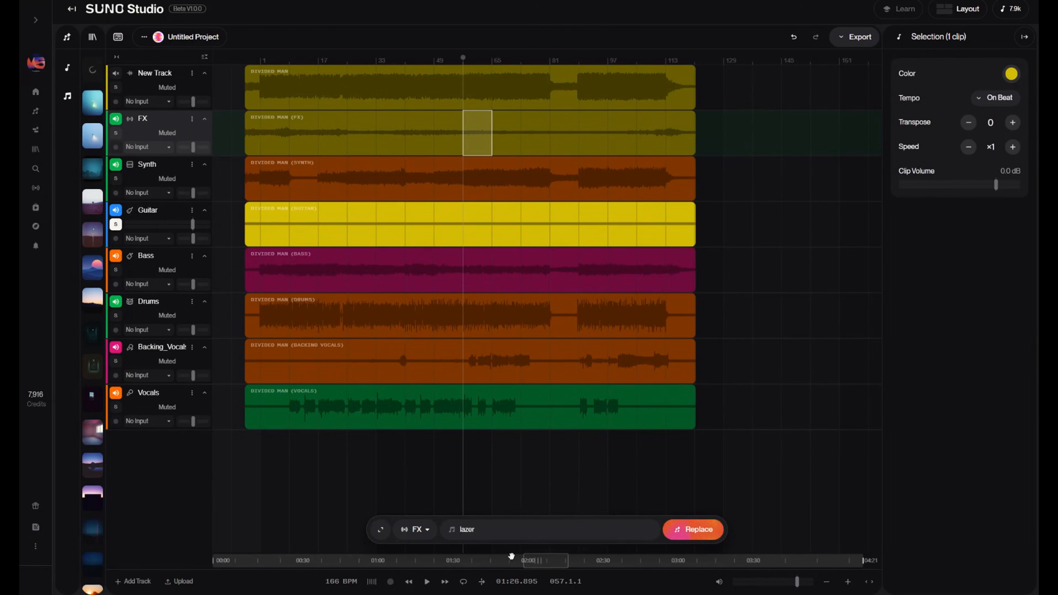
left_click(693, 530)
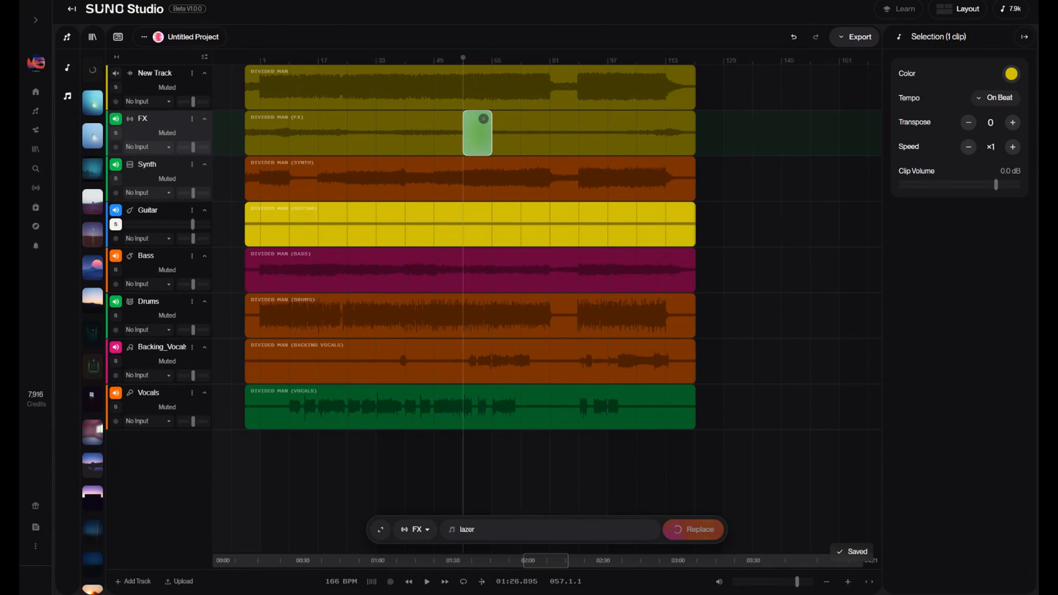
left_click(381, 530)
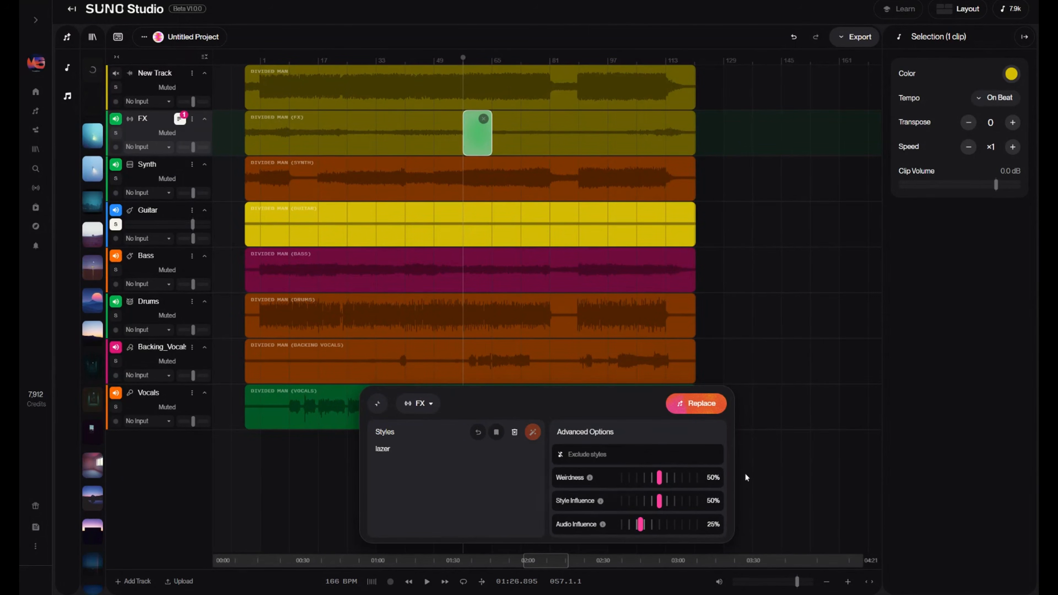
left_click(376, 405)
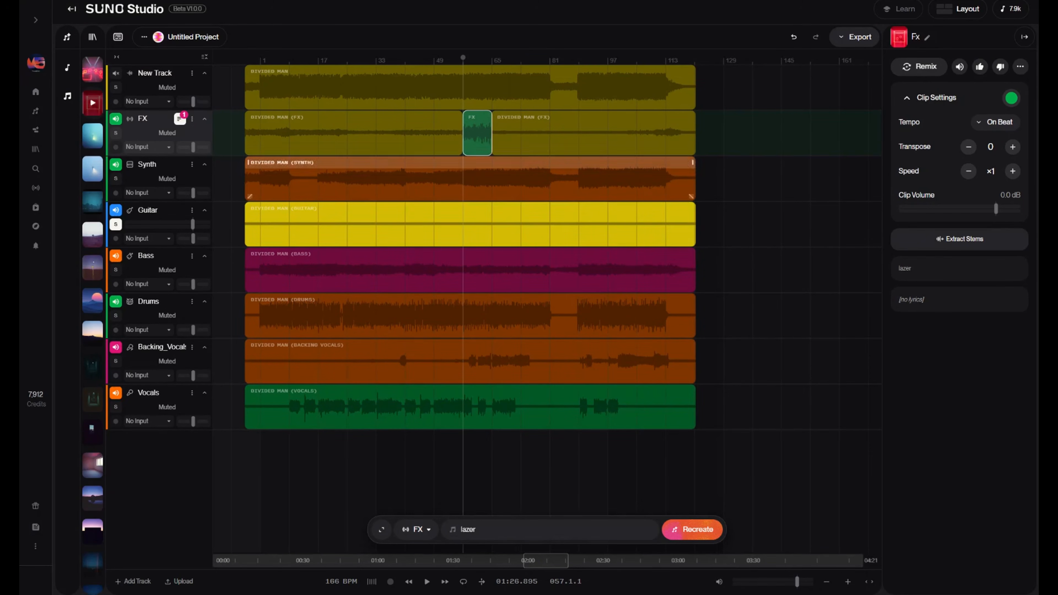
- Solo the FX track and place the playhead at bar 52, shortly before the replaced section
left_click(116, 133)
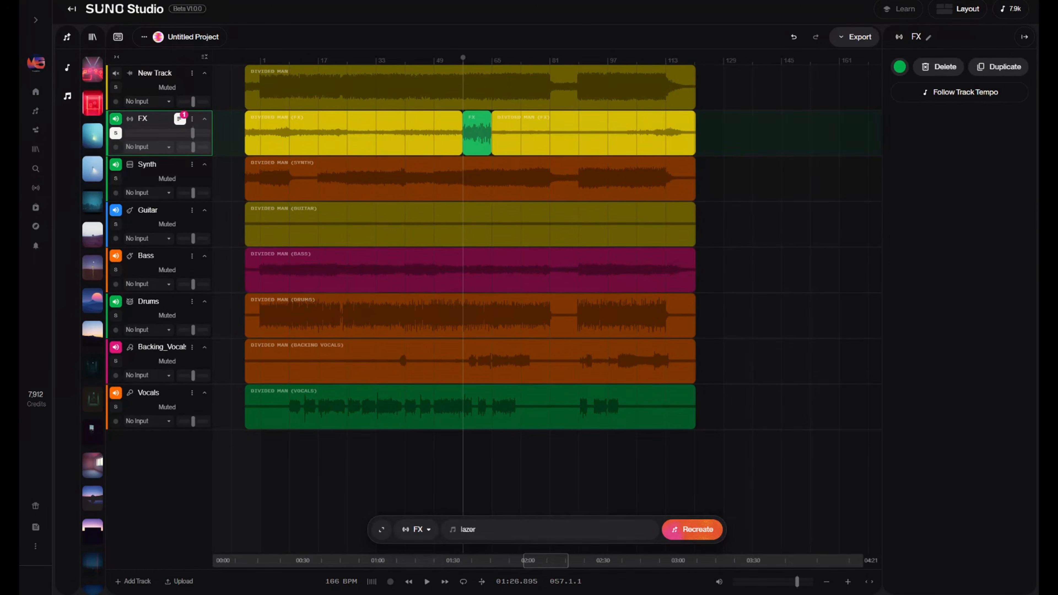
left_click(448, 133)
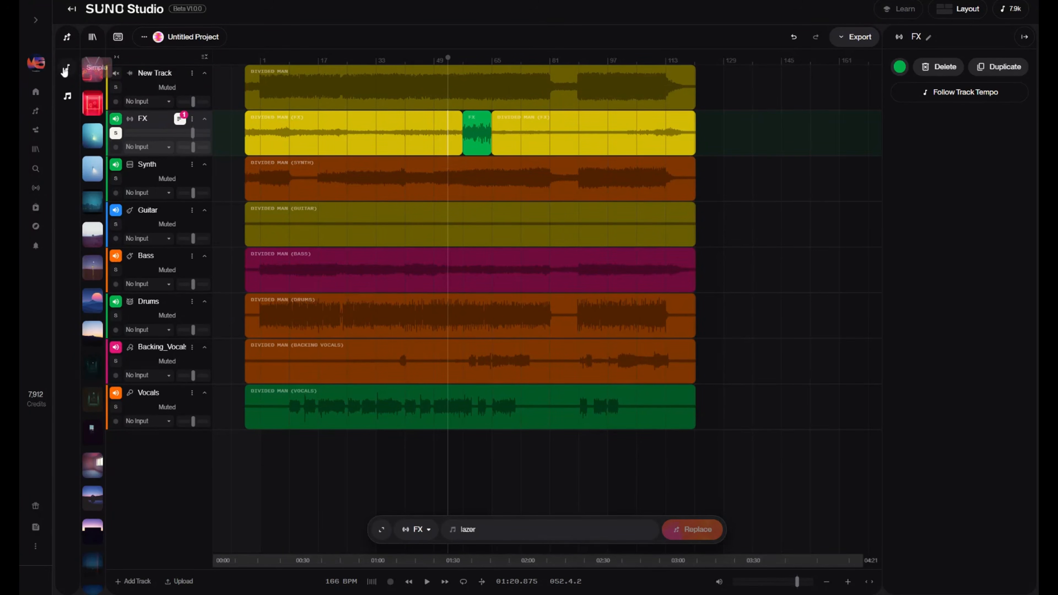
- Expand the creation form, and leave the Studio project for the main song creation page
left_click(67, 37)
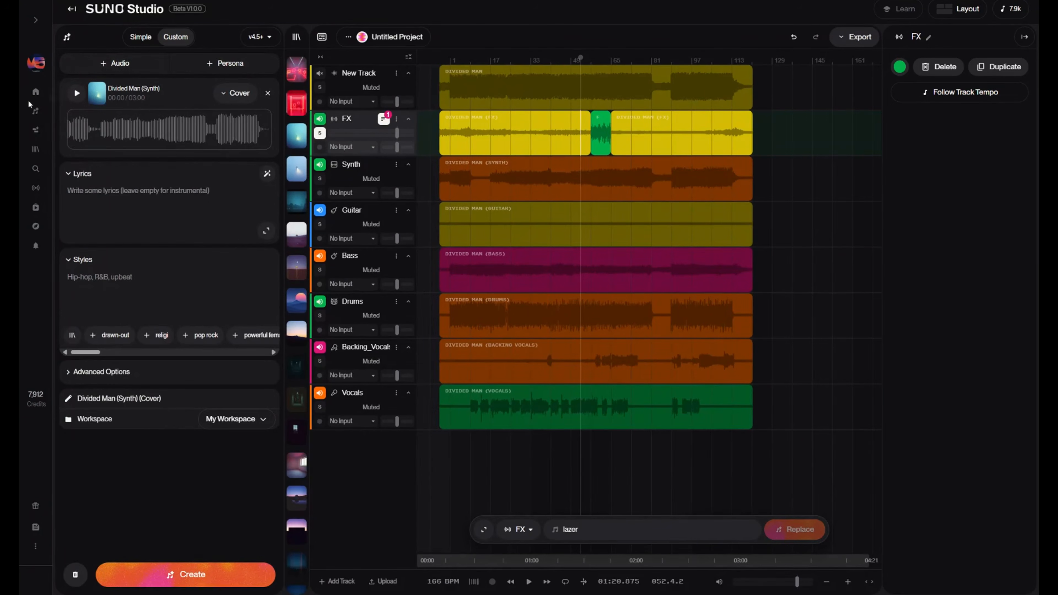
left_click(36, 119)
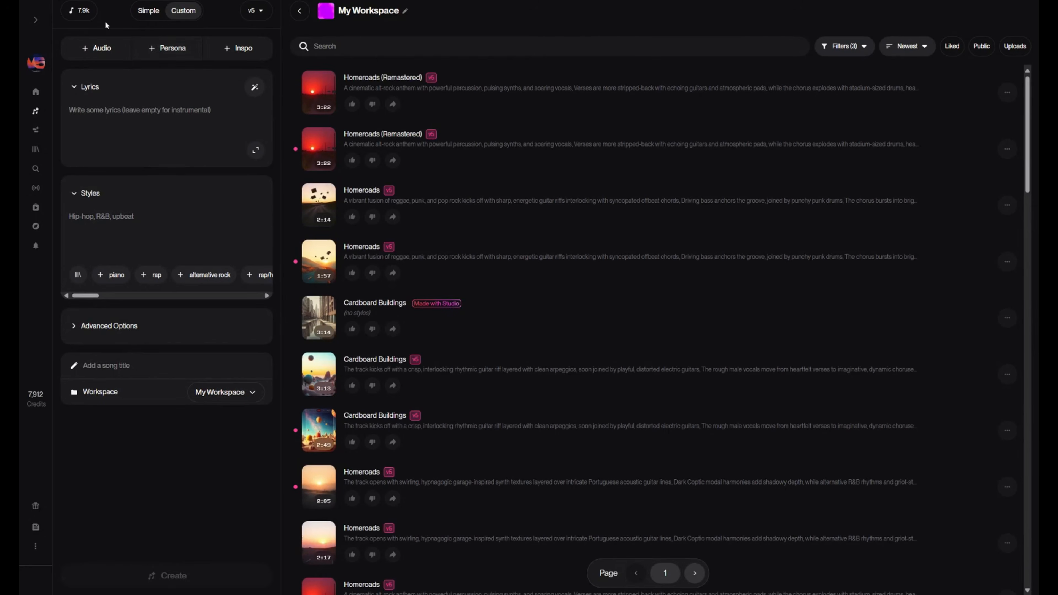
- Look over the available model versions and open the details of the newest Homeroads (Remastered) song
left_click(255, 11)
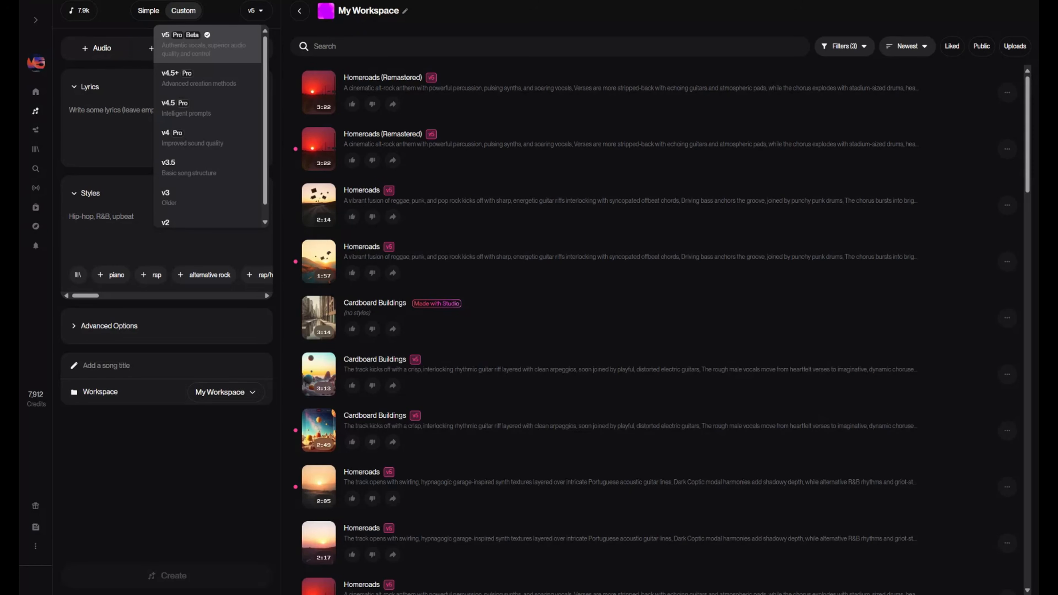
left_click(96, 120)
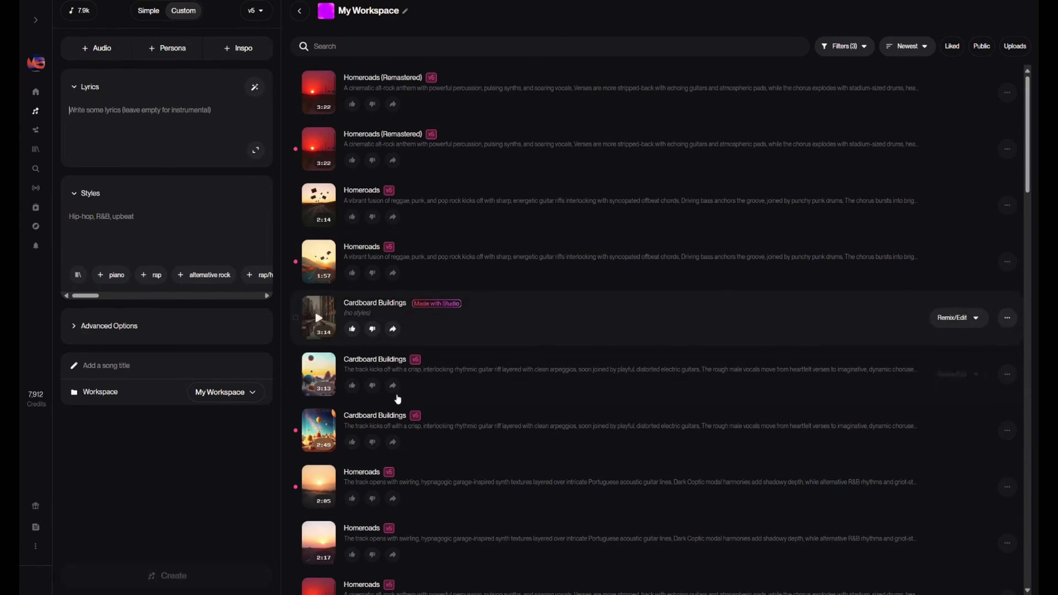
left_click(1012, 103)
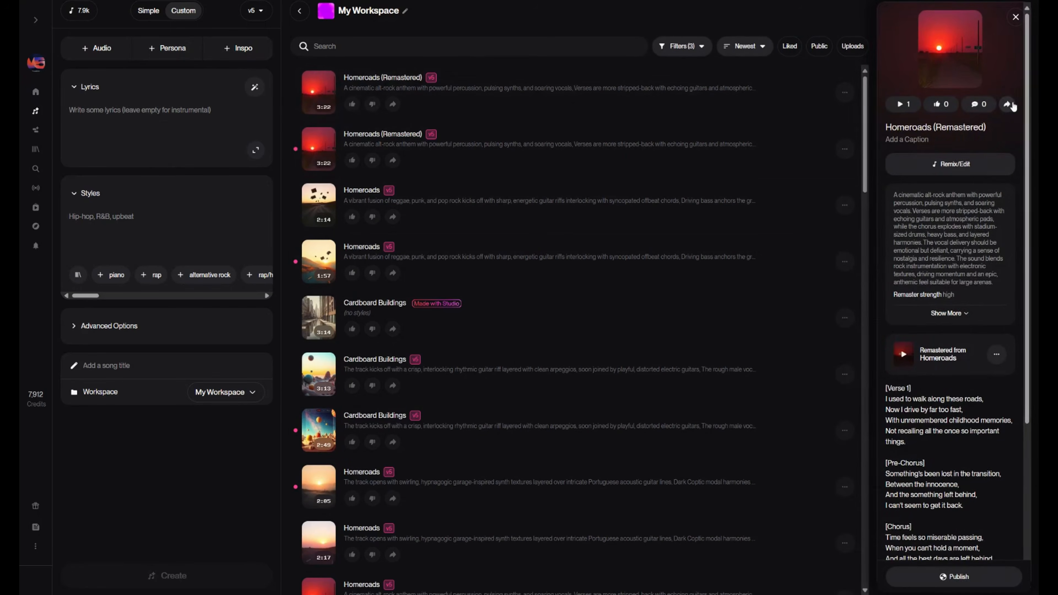
- Switch song creation to Simple mode, and try the Instrumental option on and off
left_click(147, 12)
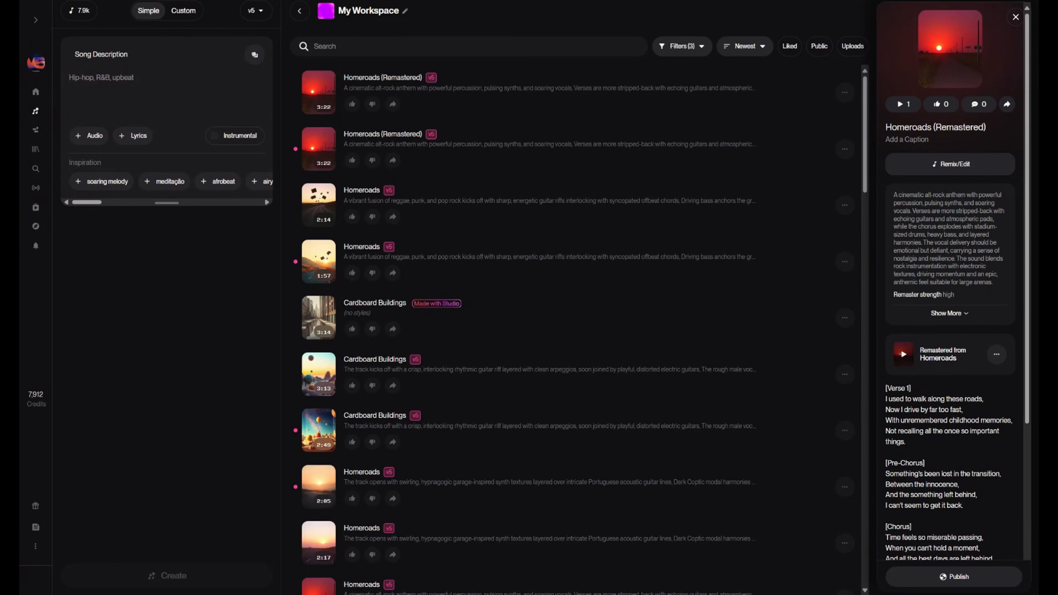
left_click(95, 137)
left_click(228, 135)
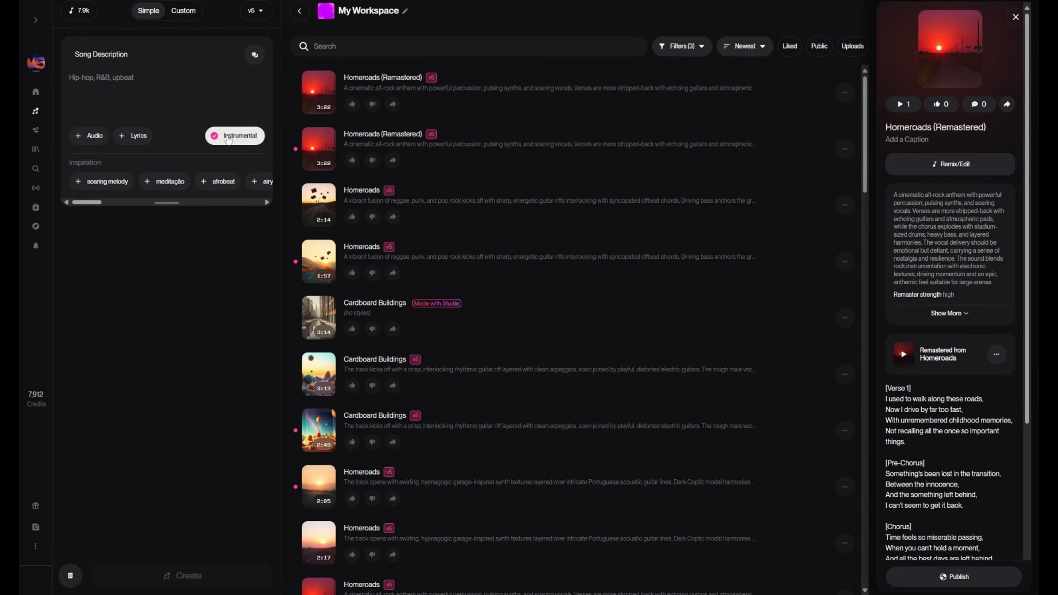
left_click(229, 138)
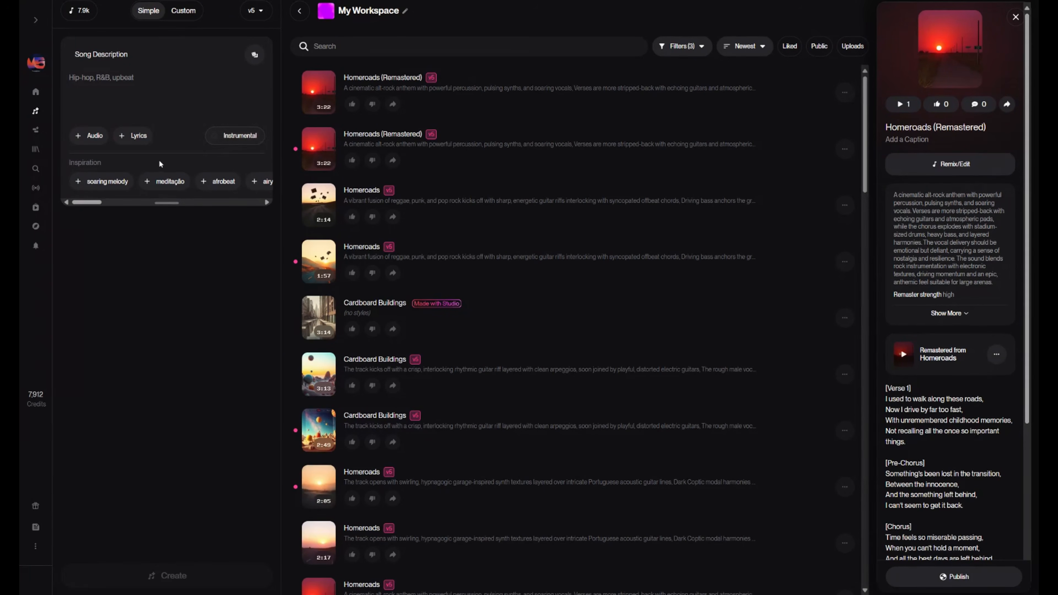
- Add the inspiration tags soaring melody, afrobeat, rhythmic piano, electronic and enérgico to the song description
left_click(108, 182)
left_click(151, 181)
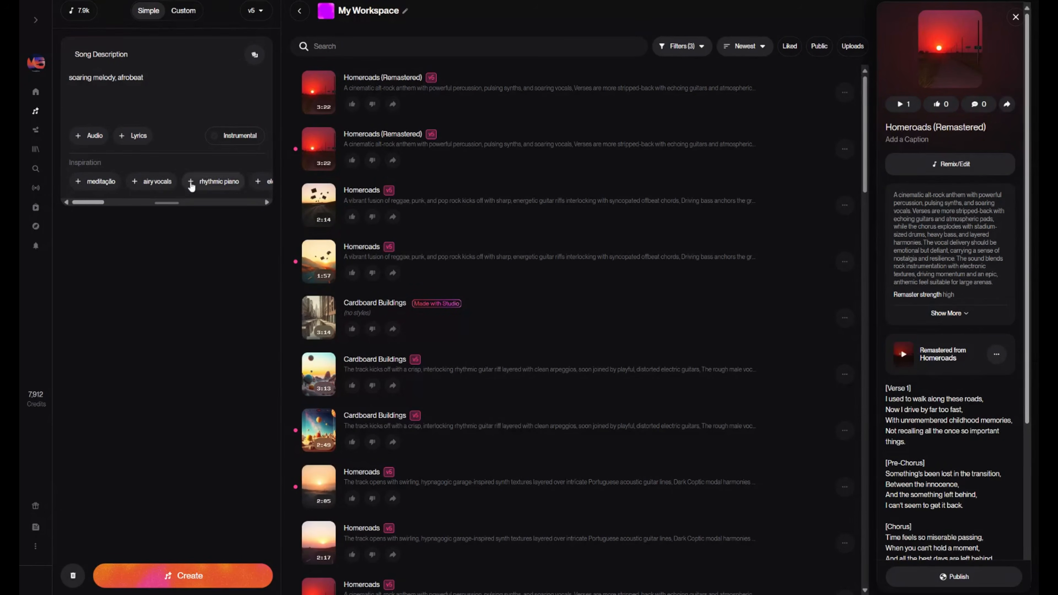
left_click(208, 182)
left_click(216, 181)
left_click(238, 181)
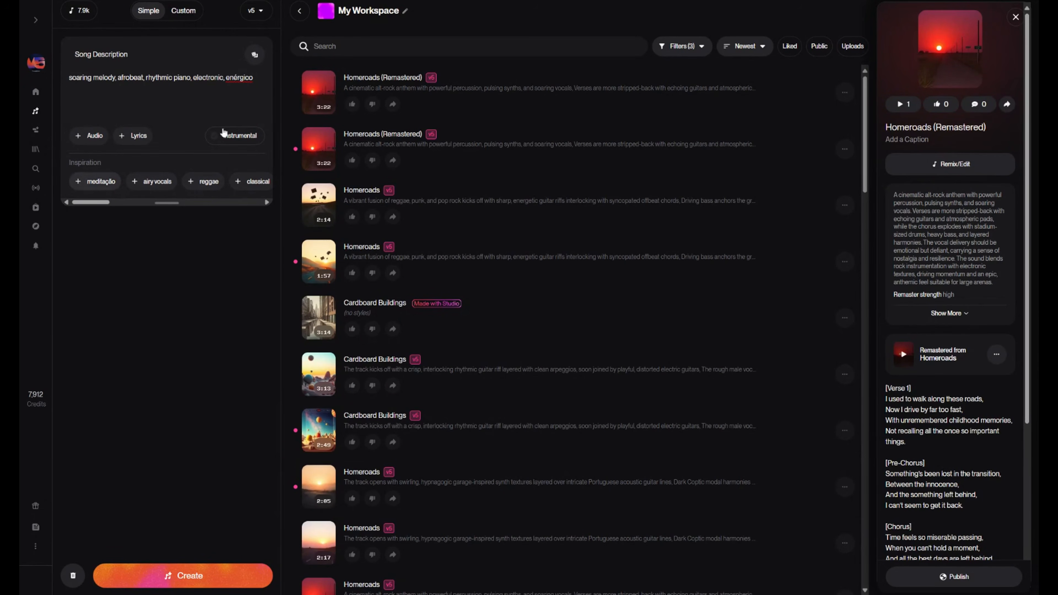
- Randomize the song description to "140 bpm background music song about digital rebellion" and generate the song
left_click(252, 59)
left_click(255, 55)
left_click(254, 54)
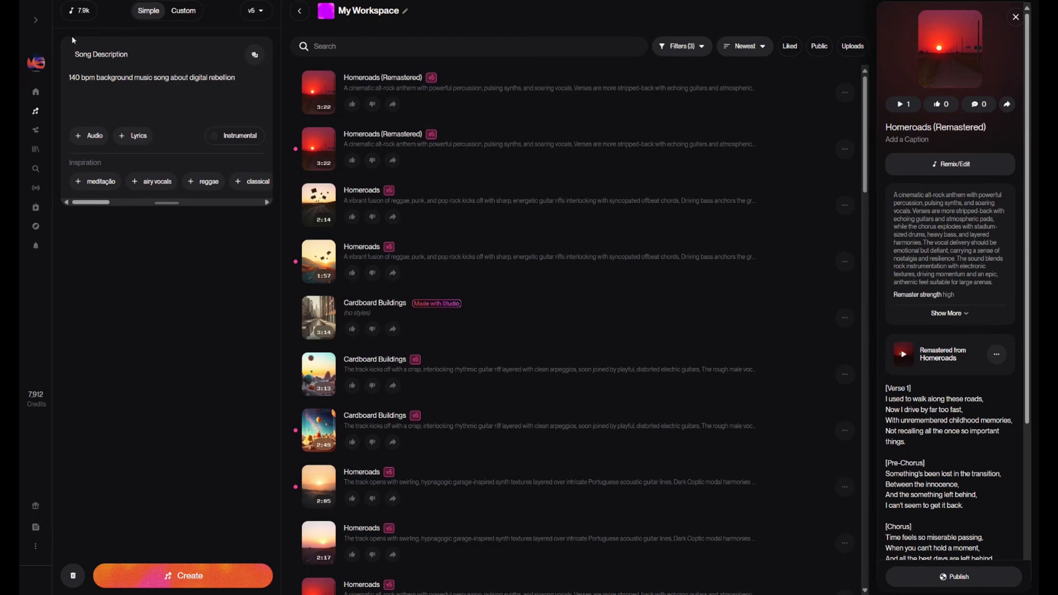
left_click(182, 580)
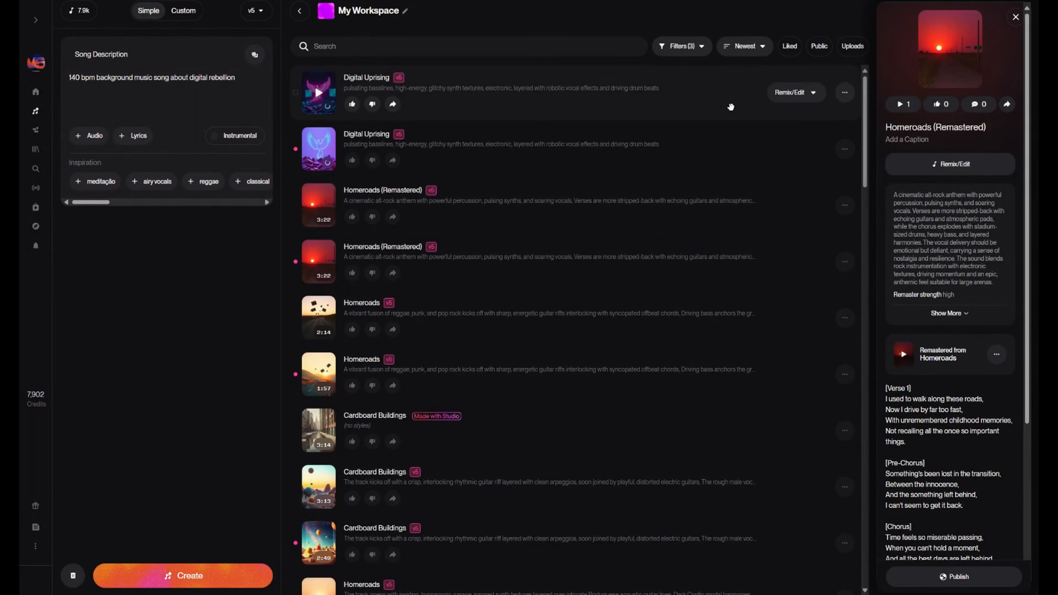
- Look over the lyrics of the first Digital Uprising song, and move both generated versions to the trash
left_click(731, 108)
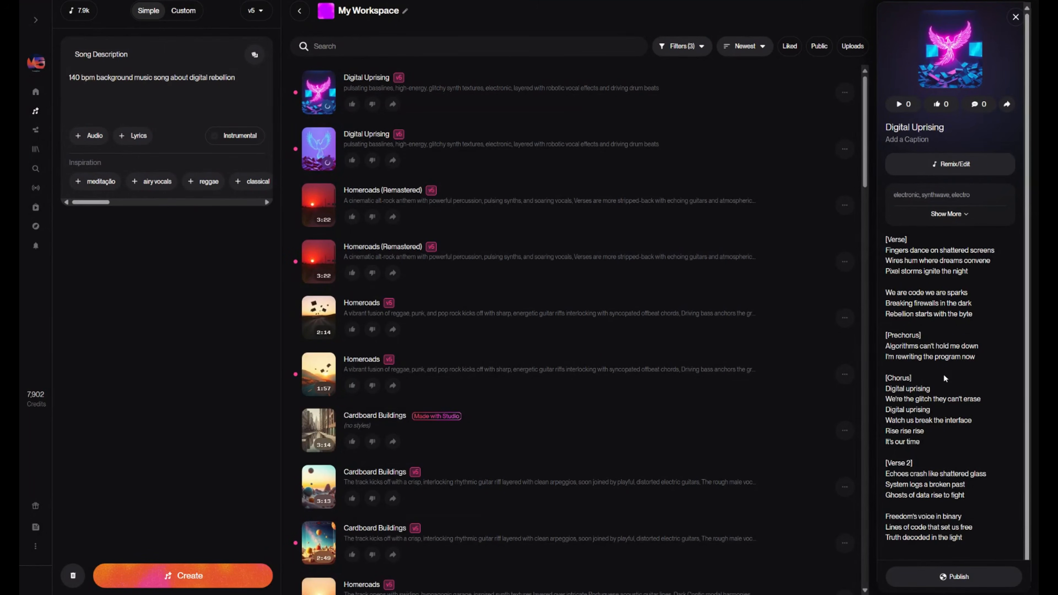
scroll(946, 378, "down", 1)
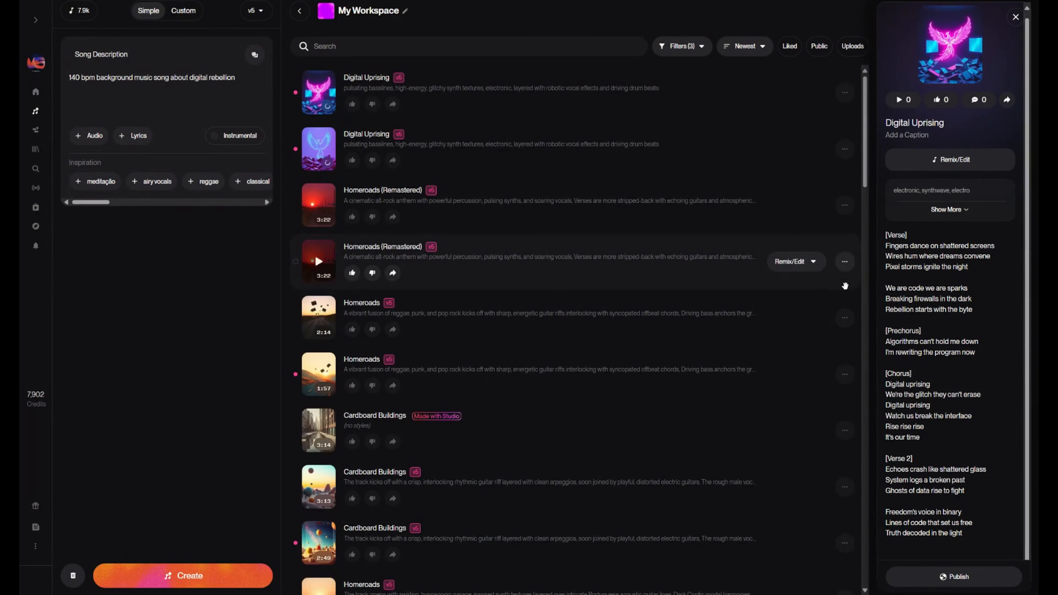
left_click(845, 92)
left_click(775, 341)
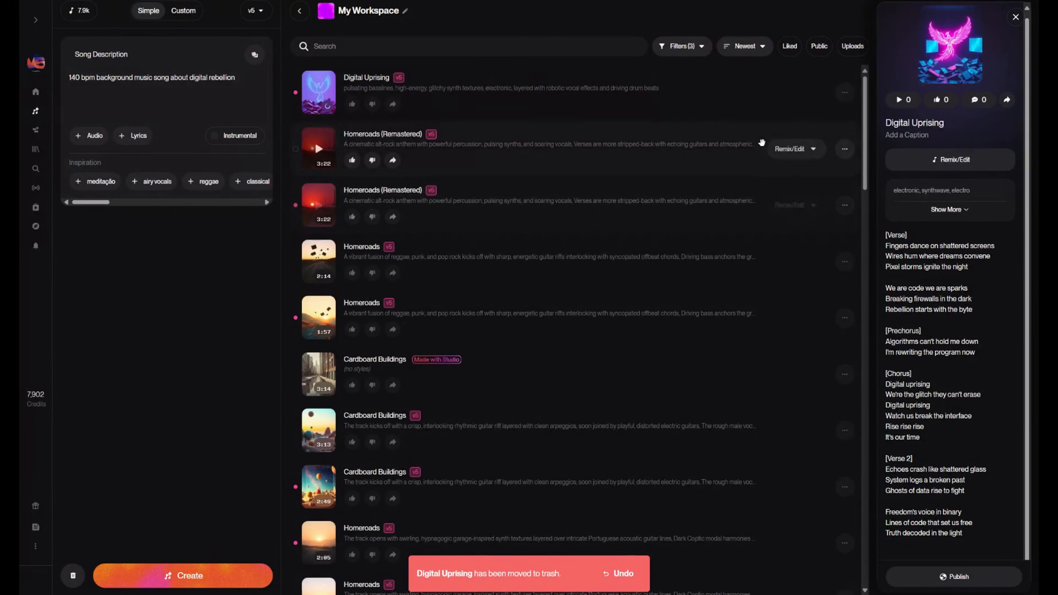
left_click(839, 97)
left_click(776, 341)
- Reuse the styles and lyrics of the first Homeroads (Remastered) song in the creation form
left_click(845, 92)
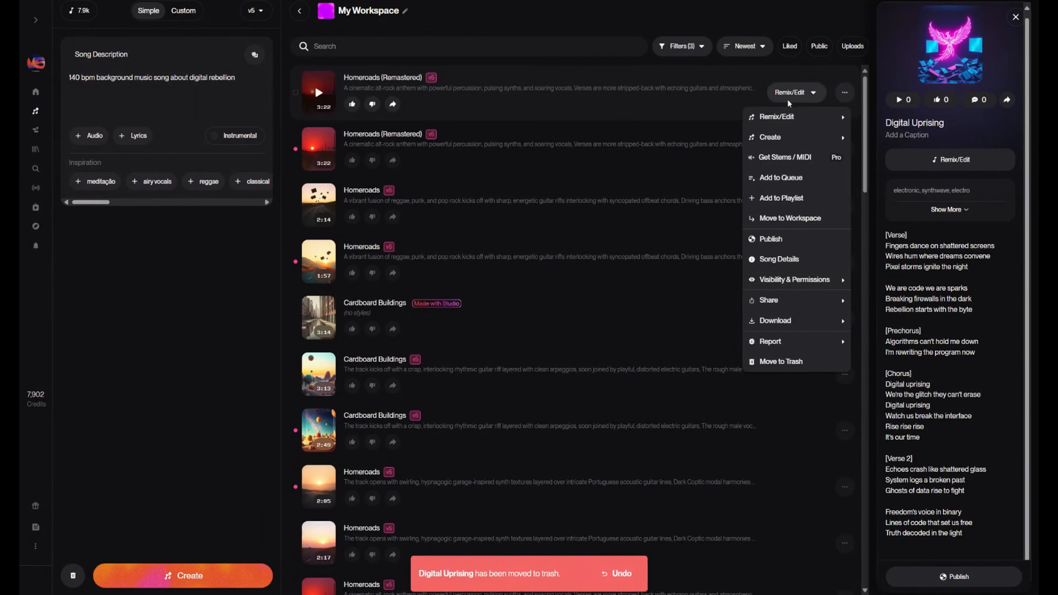
mouse_move(791, 119)
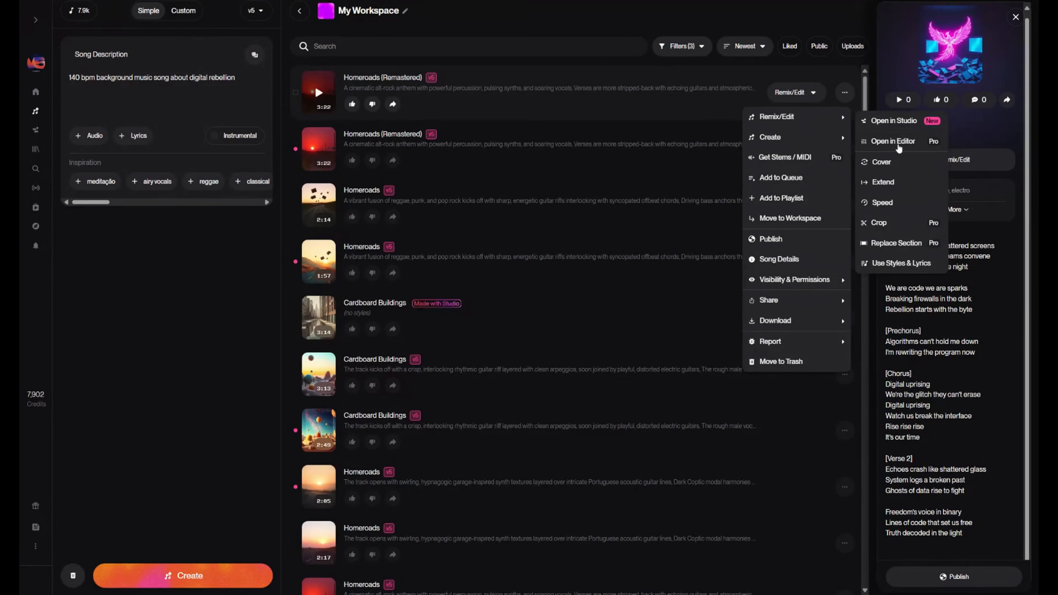
left_click(875, 266)
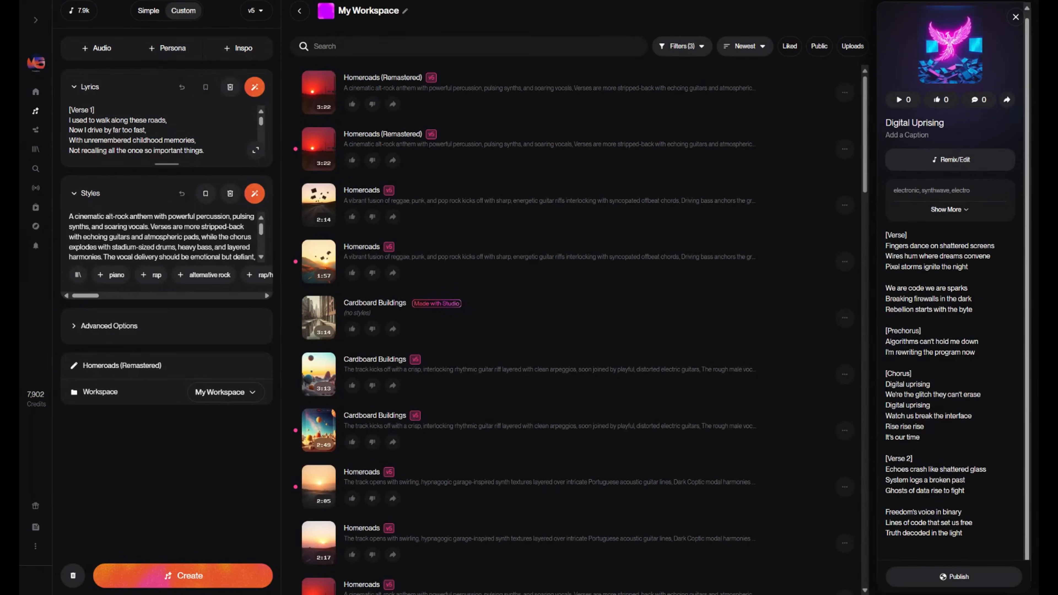
- Expand the lyrics editor and clear all the Homeroads lyrics
left_click(254, 156)
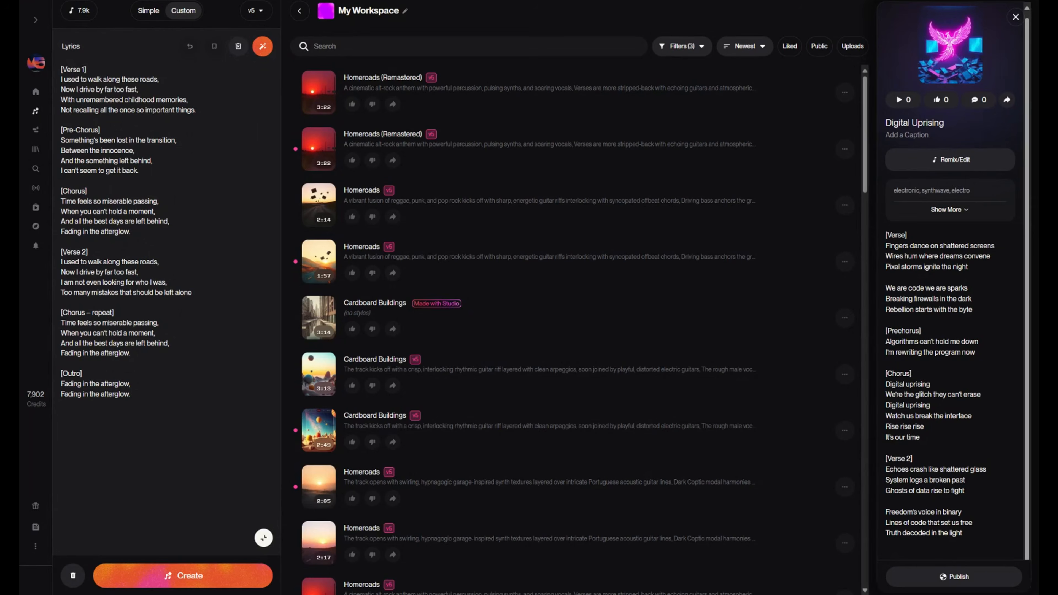
left_click_drag(132, 396, 24, 65)
left_click(165, 140)
left_click(236, 49)
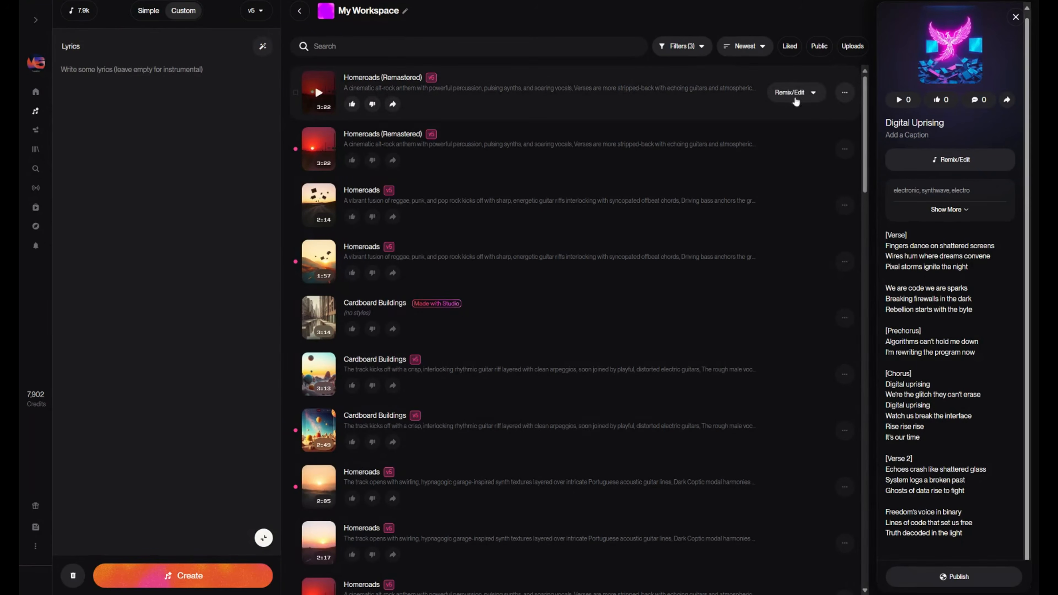
- Set up a cover of the first Homeroads (Remastered) song, and collapse the lyrics editor
left_click(845, 92)
mouse_move(810, 119)
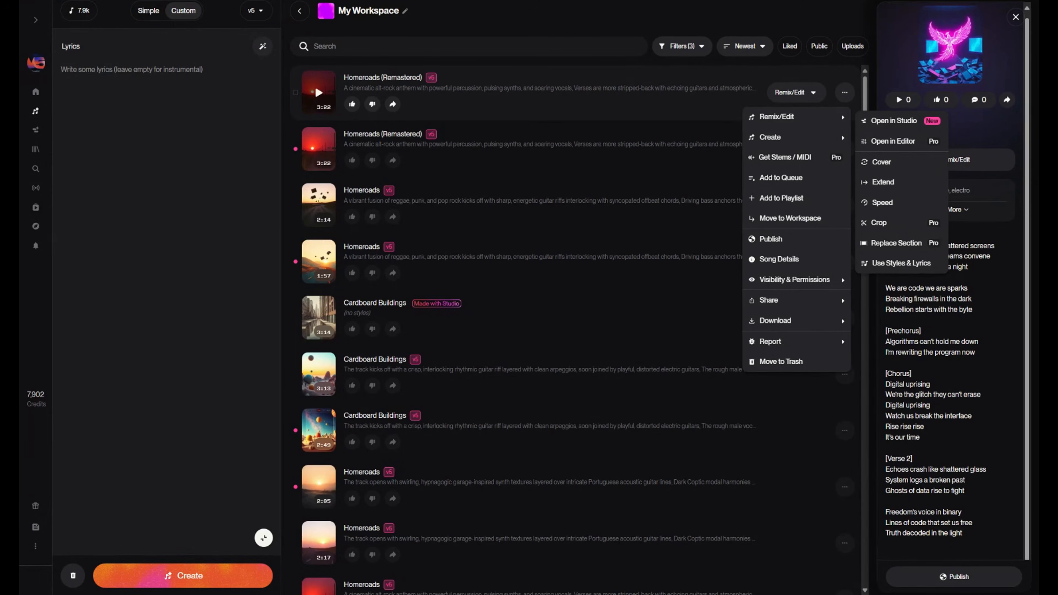
left_click(886, 168)
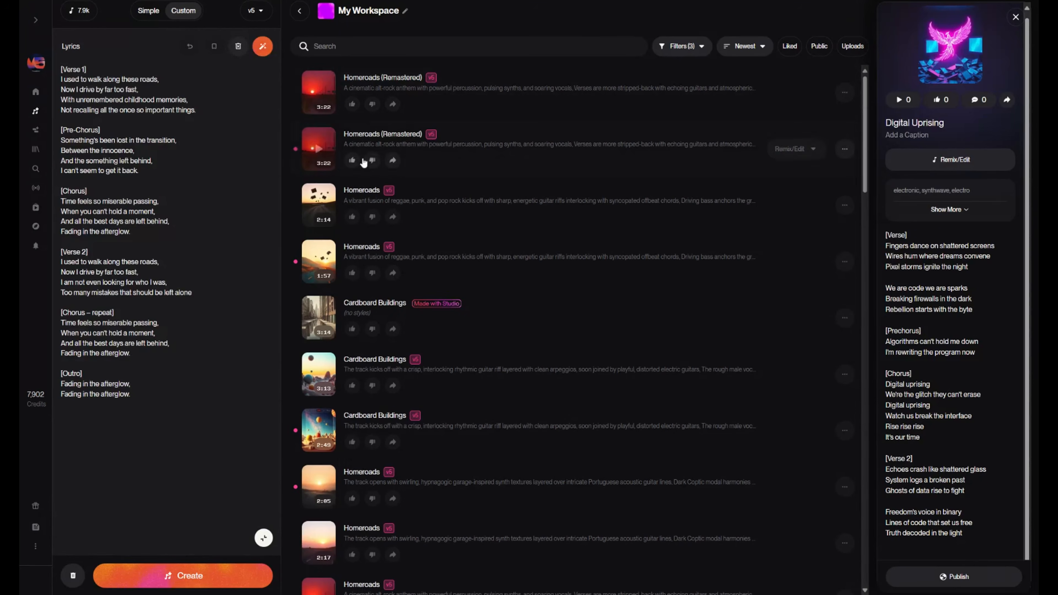
left_click(263, 537)
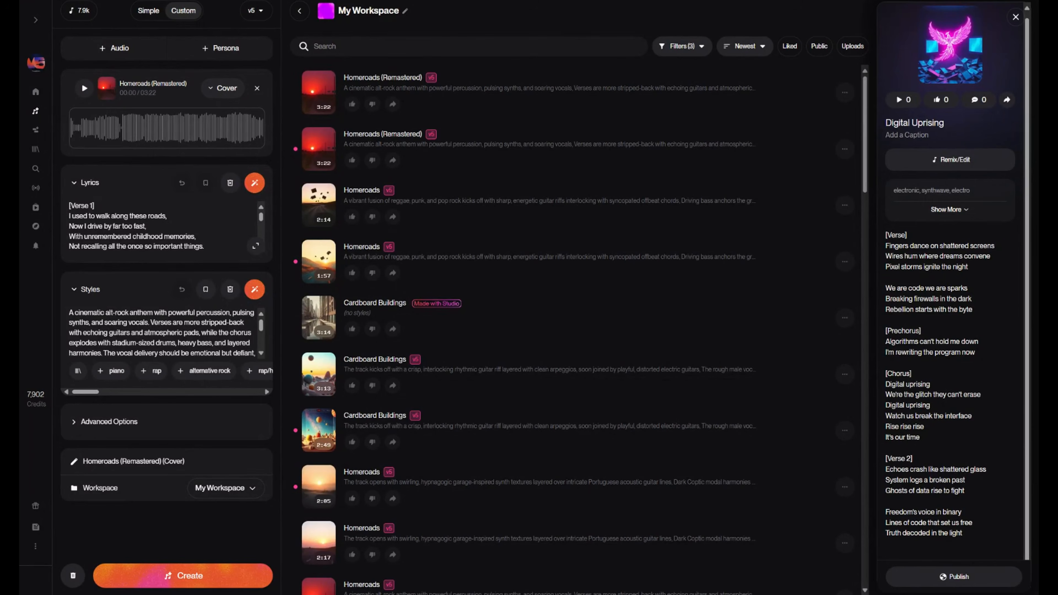
- Change the source song's mode from Cover to Use Styles & Lyrics, and remove the source audio from the form
left_click(216, 89)
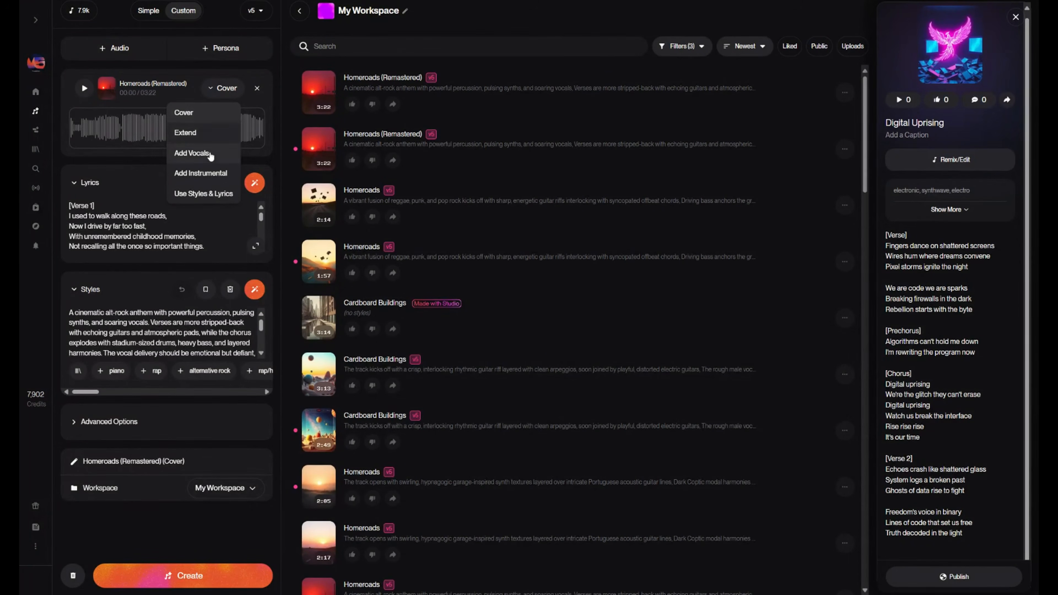
left_click(216, 196)
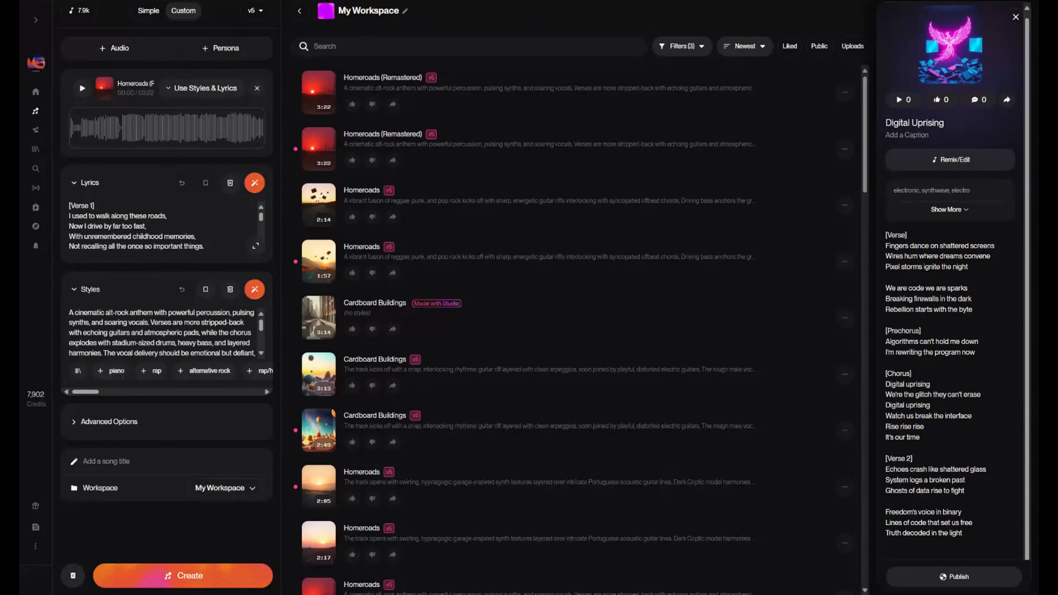
left_click(257, 88)
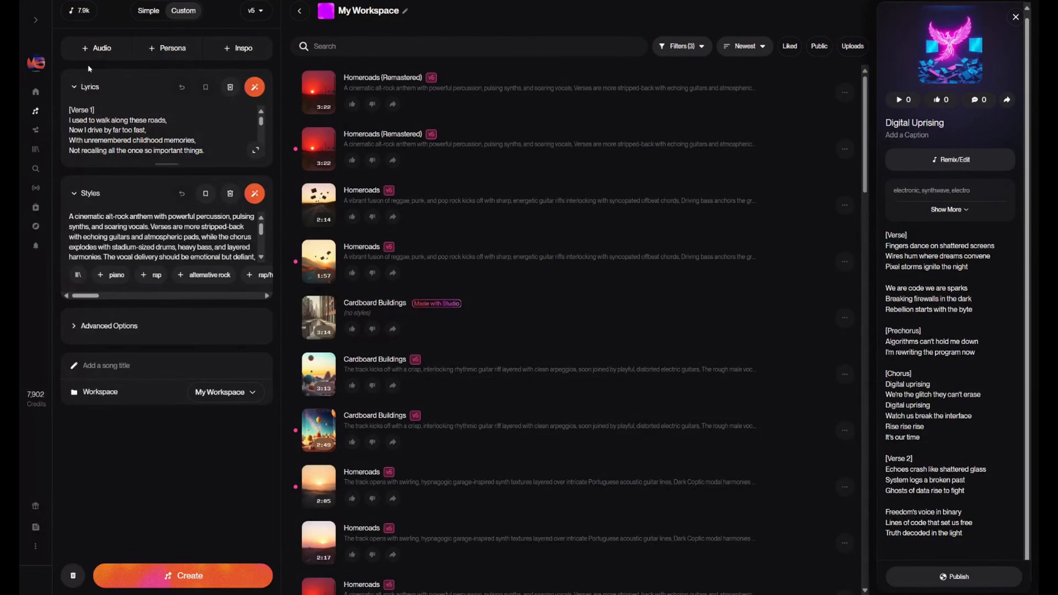
- Look over the options for adding audio and the list of saved personas
left_click(97, 49)
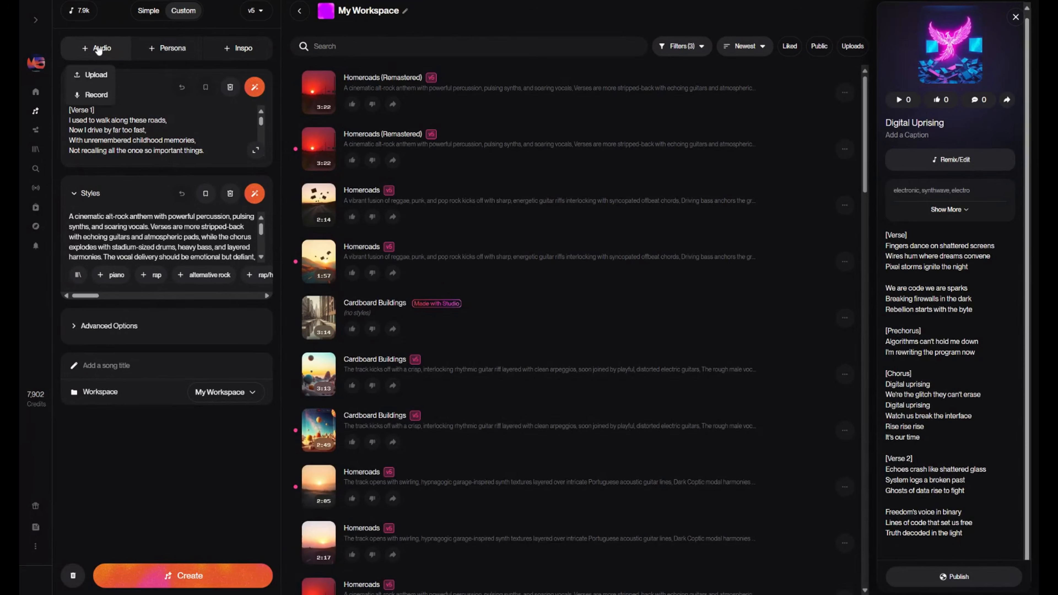
left_click(179, 49)
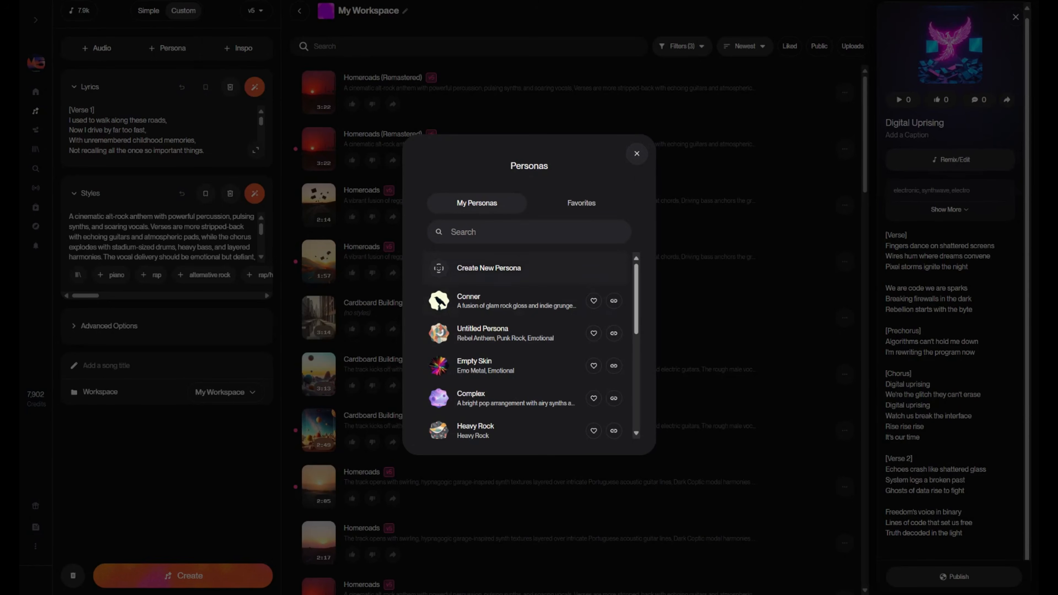
left_click(636, 153)
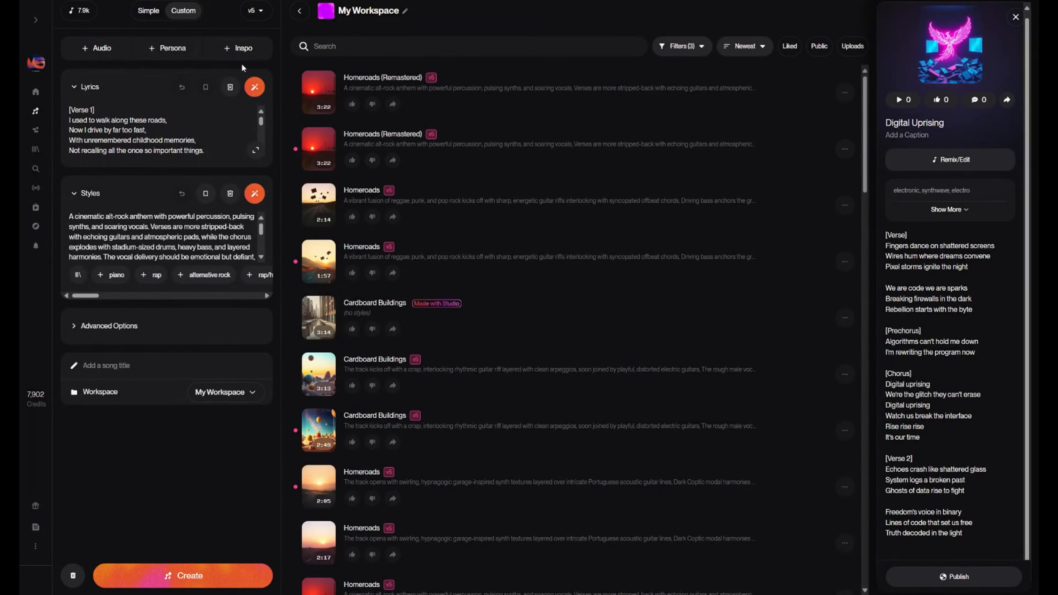
- Browse the inspiration playlists and use the V4.5+ playlist as inspiration for the song
left_click(246, 48)
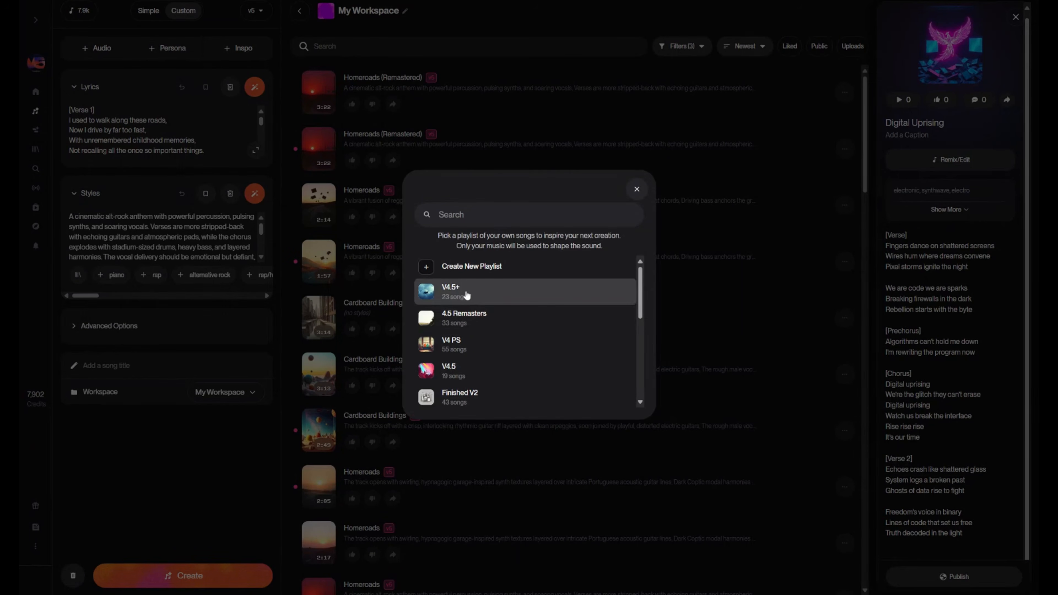
scroll(533, 361, "down", 3)
scroll(534, 360, "up", 3)
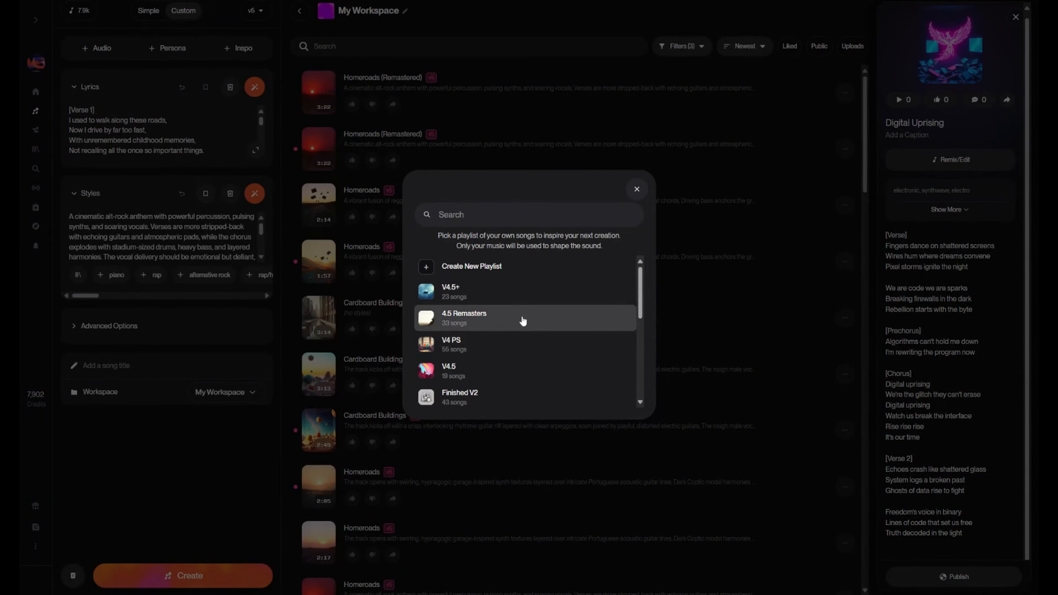
left_click(529, 303)
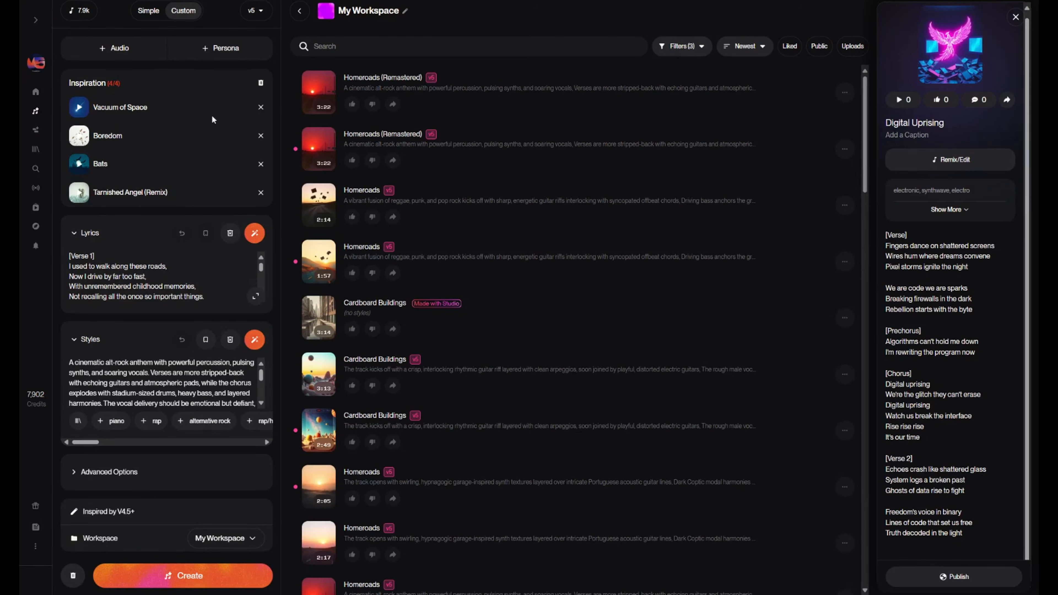
- Remove all the inspiration songs one by one, and load a fresh set from the V4.5+ playlist
left_click(261, 107)
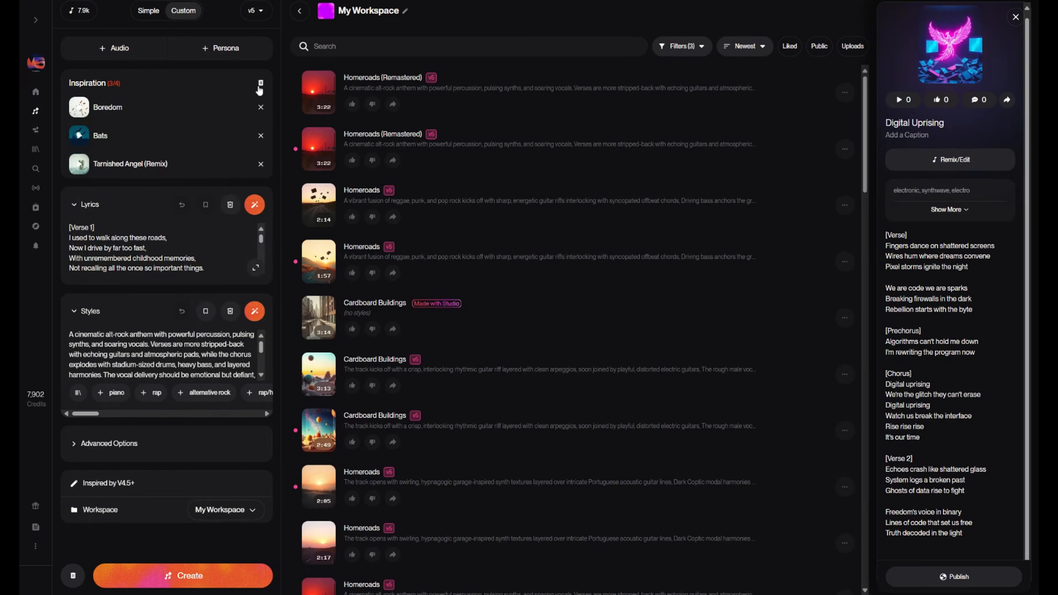
left_click(260, 107)
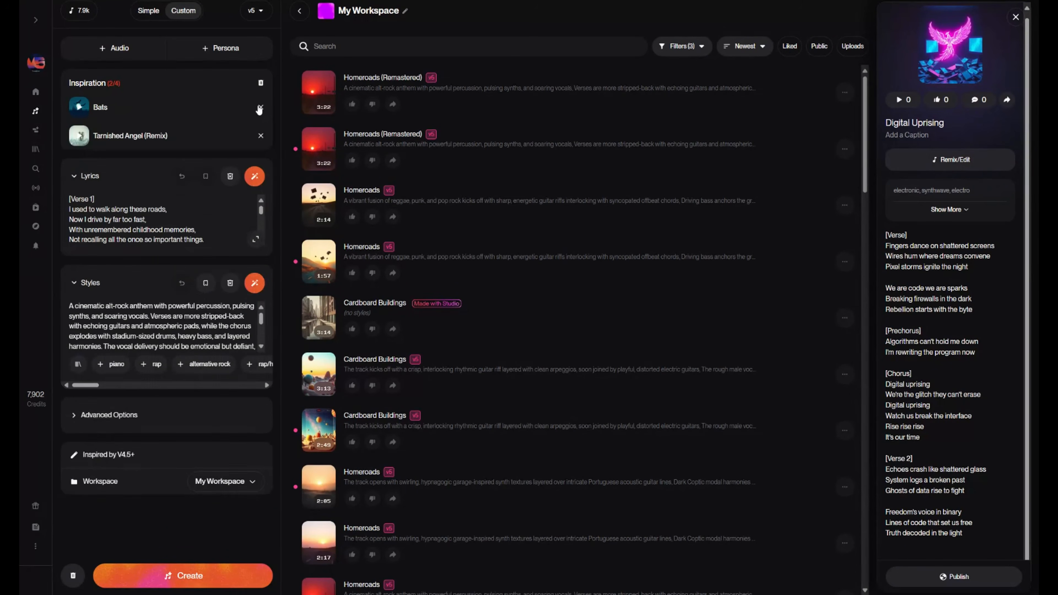
left_click(260, 107)
left_click(260, 107)
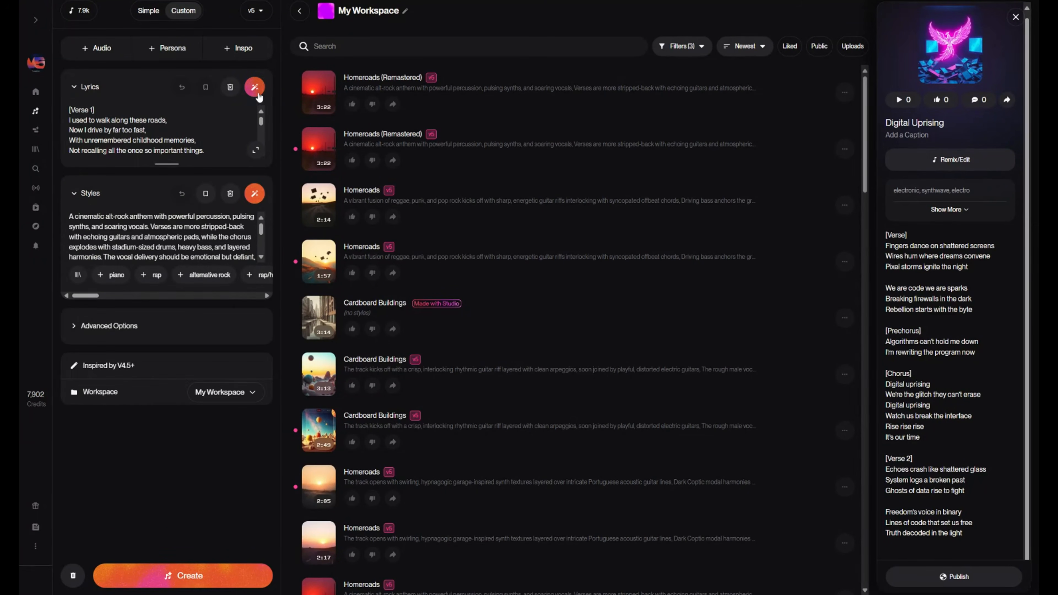
left_click(250, 50)
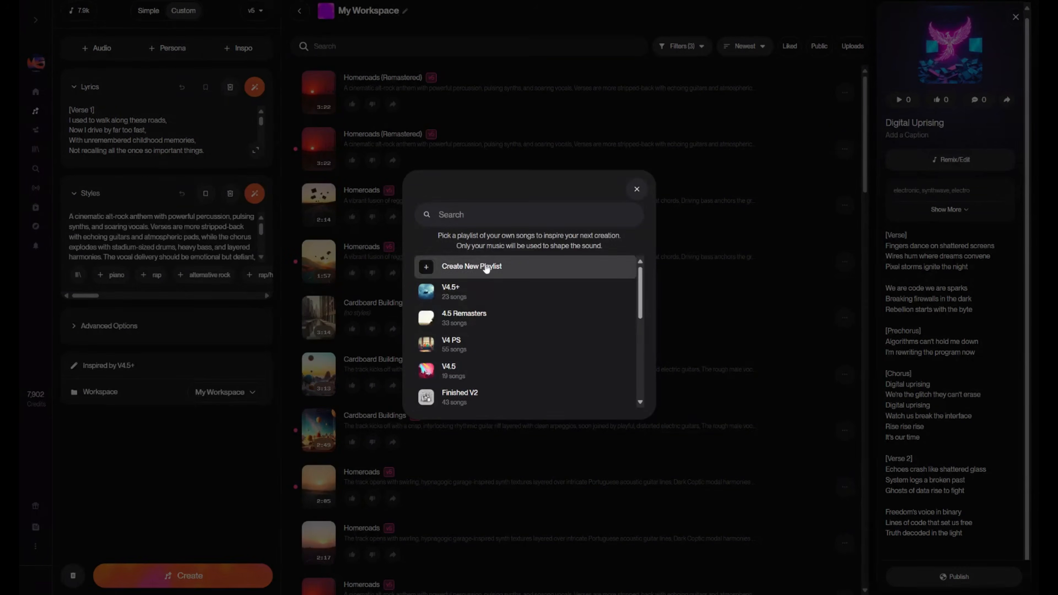
left_click(522, 299)
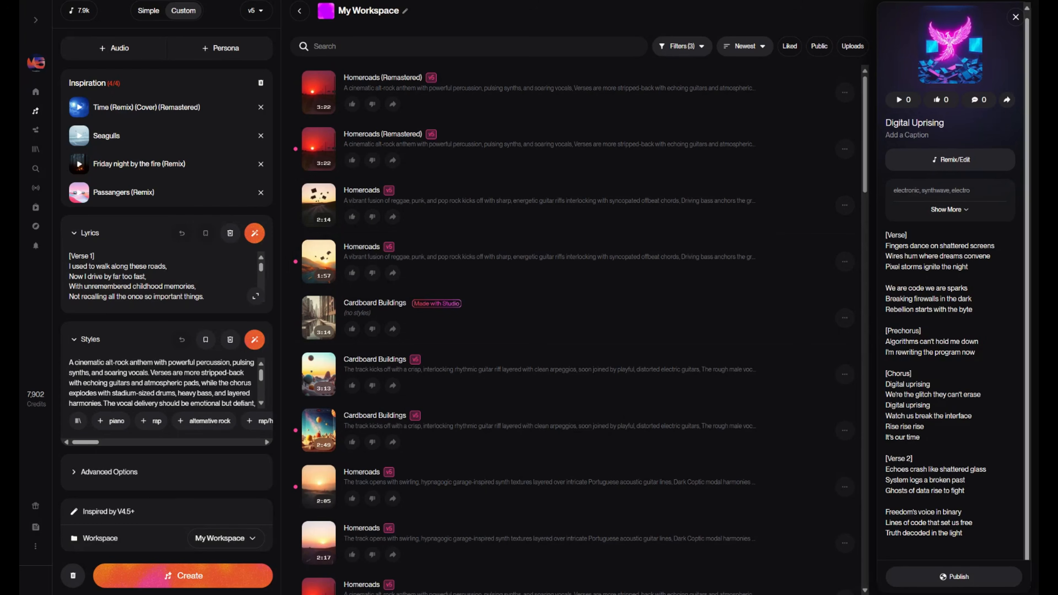
- Clear all the inspiration songs from the song form at once
left_click(261, 83)
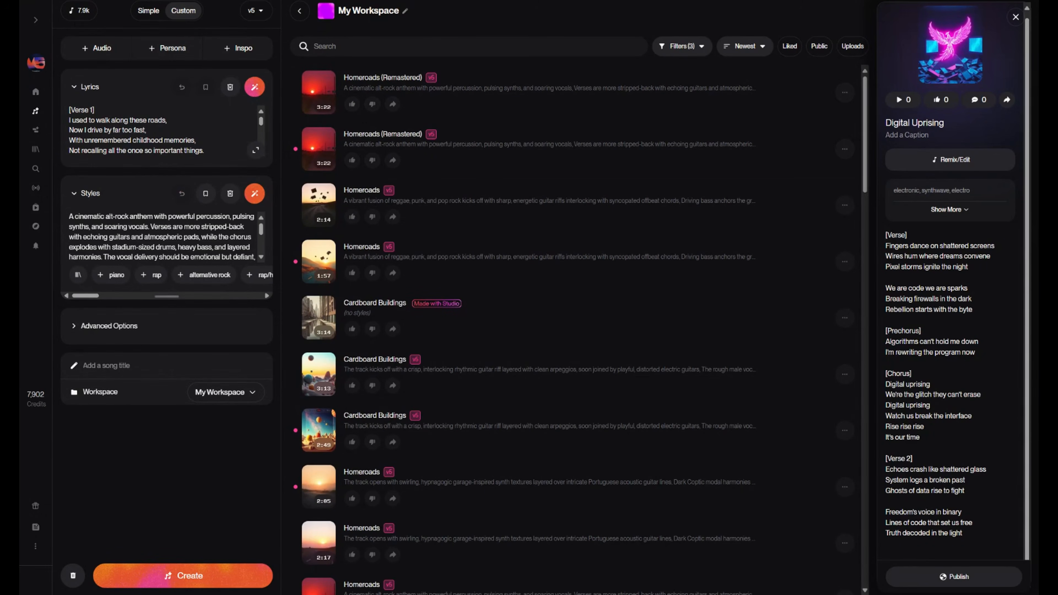
scroll(165, 233, "down", 2)
scroll(165, 234, "up", 2)
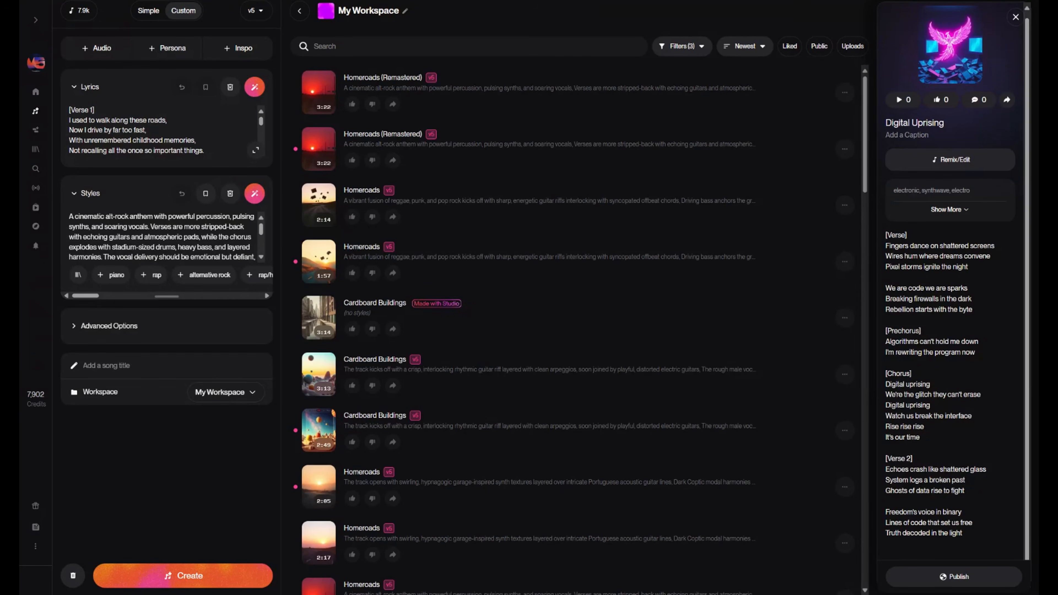
- Replace the style description with "emo rock" and have it enhanced into a detailed prompt
triple_click(137, 227)
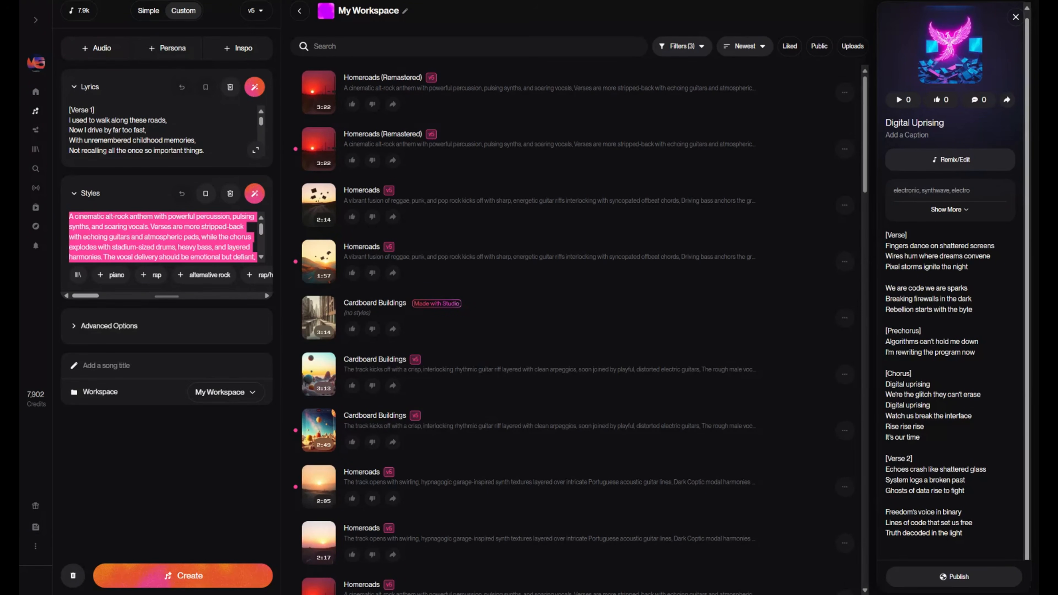
key("BackSpace")
type("emo rock")
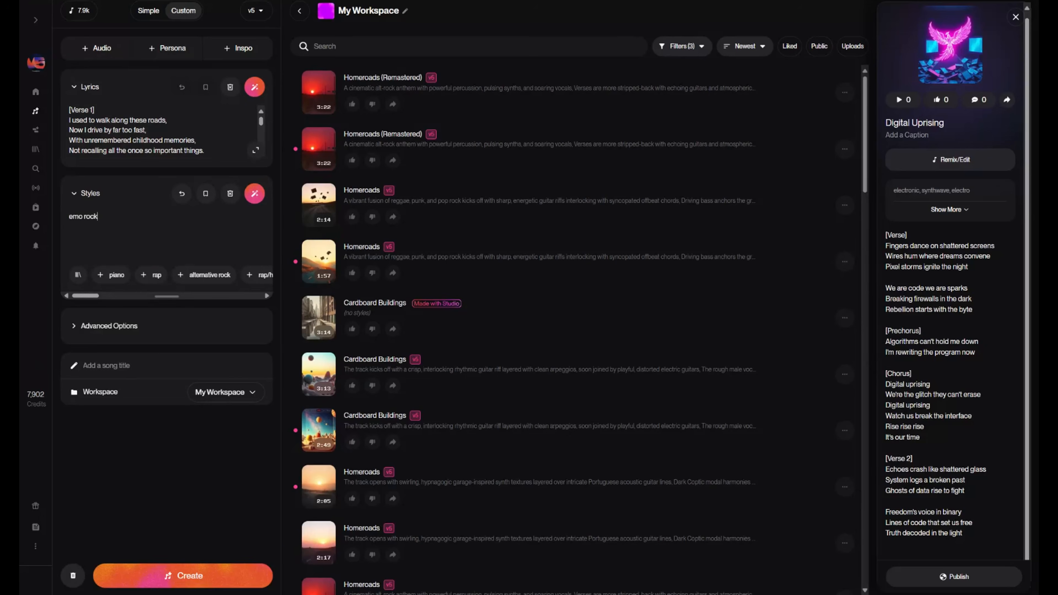
left_click(251, 201)
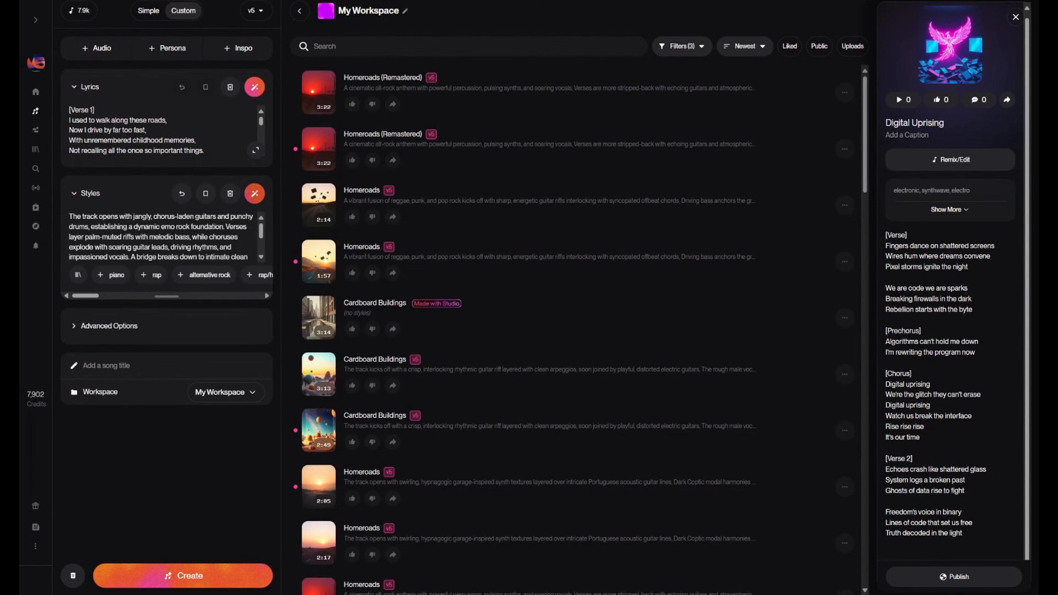
- Add several suggested style tags to the description and enhance the styles prompt again
scroll(161, 237, "down", 2)
scroll(161, 237, "up", 2)
left_click(203, 296)
left_click(150, 278)
left_click(109, 277)
left_click(208, 296)
left_click(208, 297)
left_click(200, 281)
left_click(256, 199)
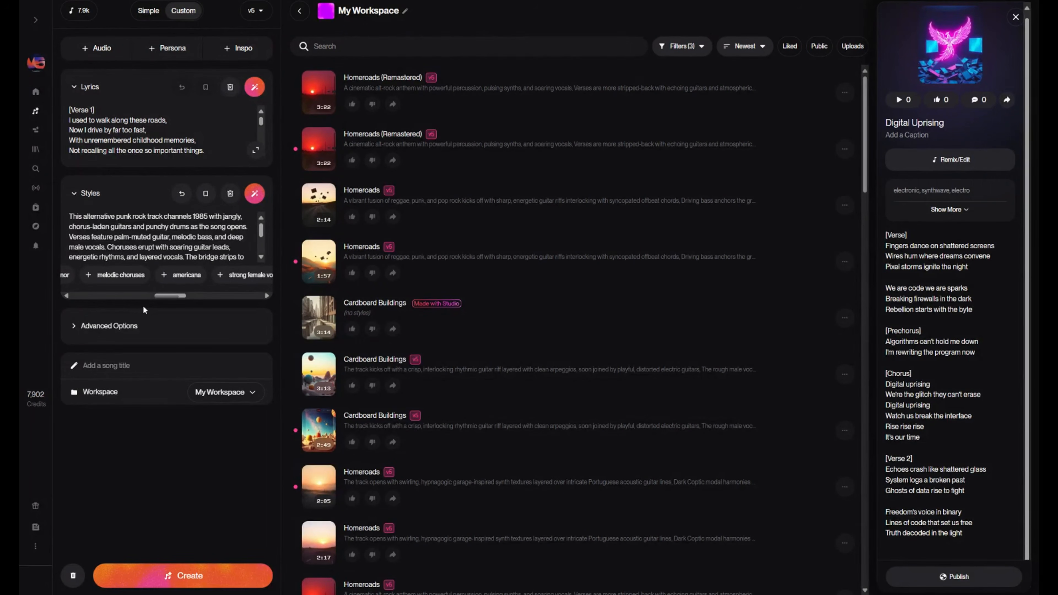
- Show the advanced options and raise the Weirdness to 80%
left_click(112, 324)
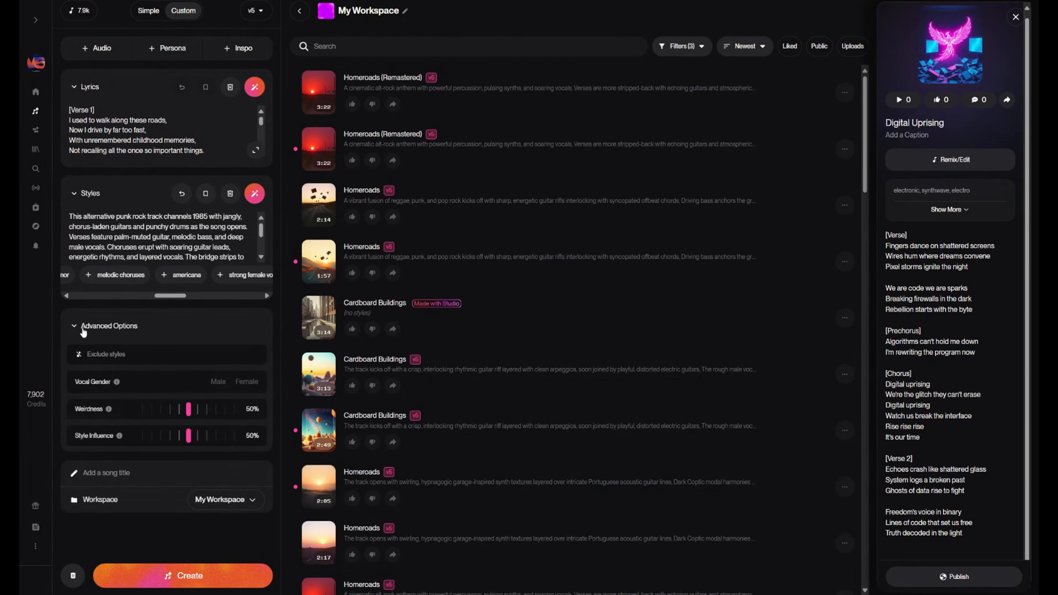
left_click_drag(189, 410, 214, 410)
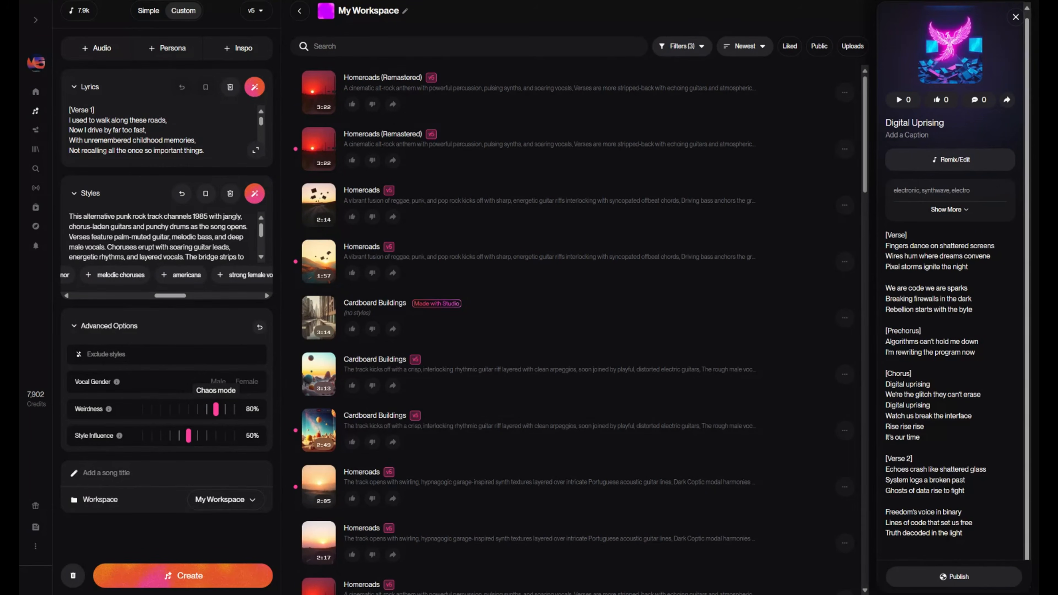
- Title the song Homebound, keep My Workspace as its workspace, and create it
left_click(163, 474)
type("Homebound")
left_click(221, 506)
left_click(220, 506)
left_click(221, 500)
left_click(220, 500)
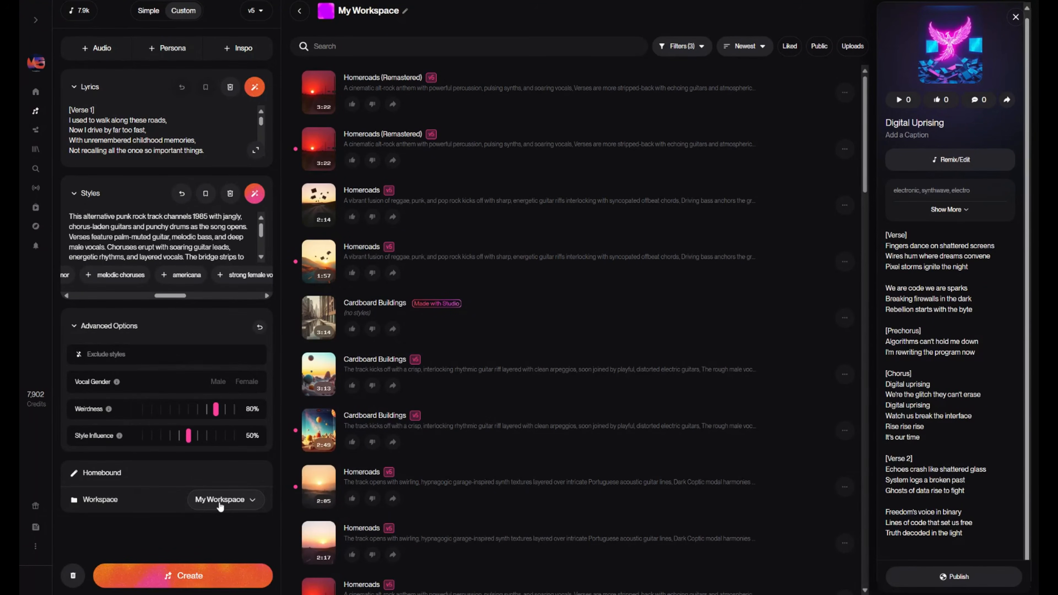
left_click(212, 582)
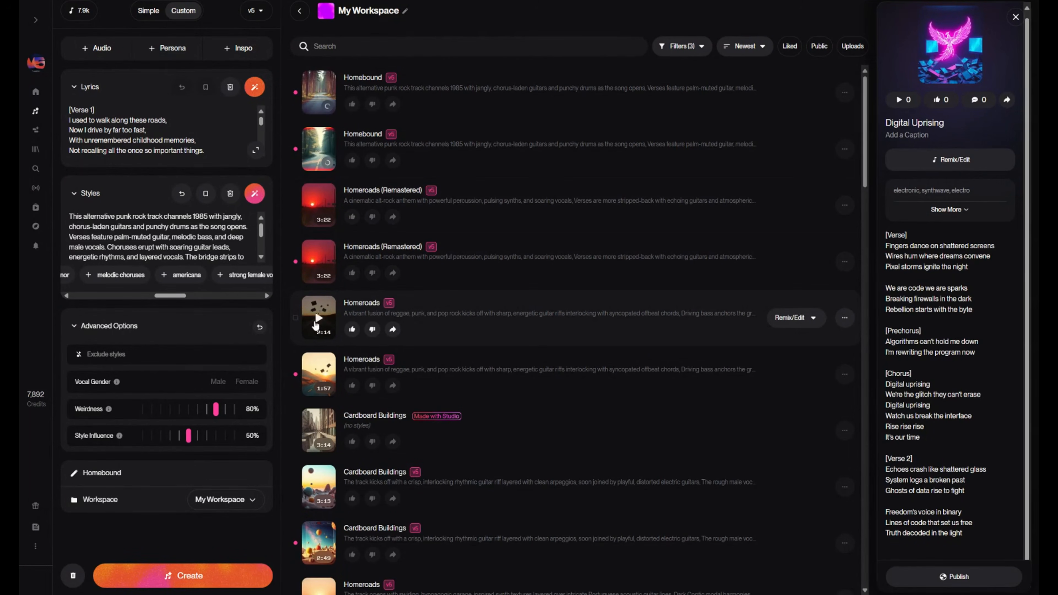
- Listen to earlier Homeroads songs and the first new Homebound track for comparison
left_click(316, 323)
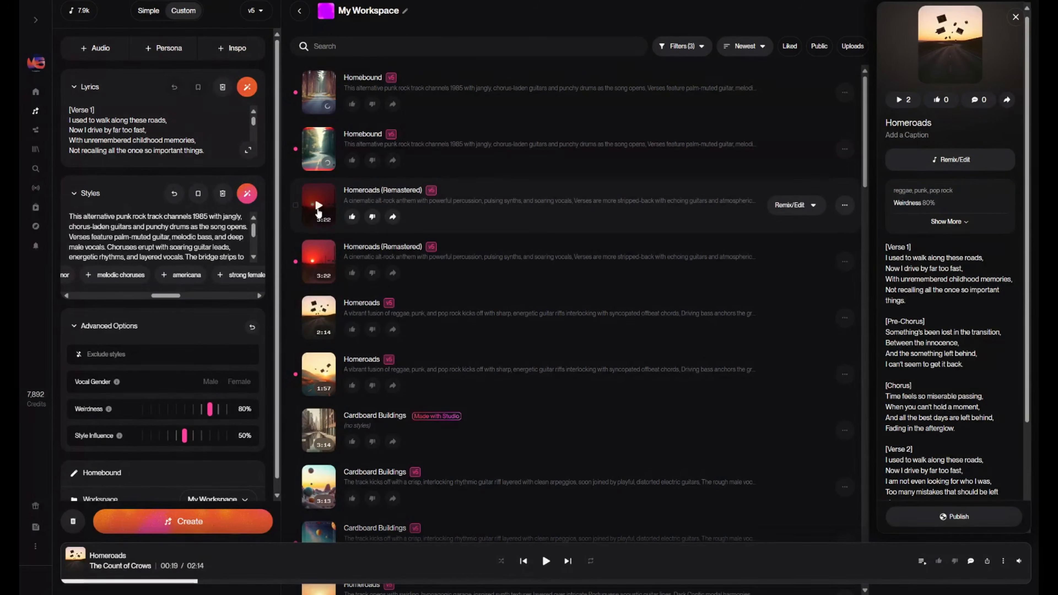
left_click(319, 207)
scroll(320, 209, "down", 10)
left_click(333, 331)
scroll(361, 110, "up", 10)
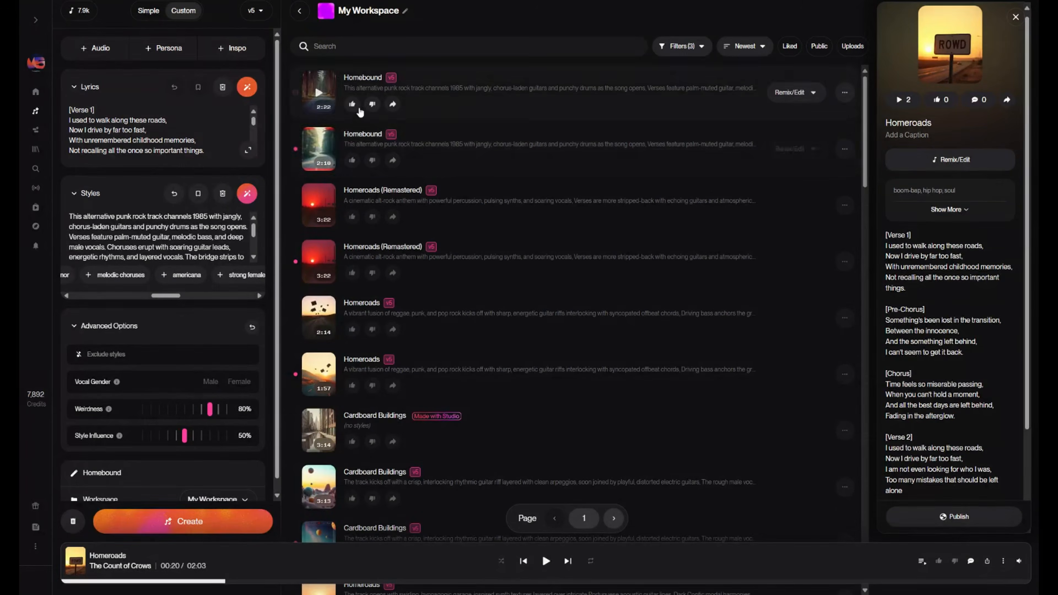
left_click(319, 94)
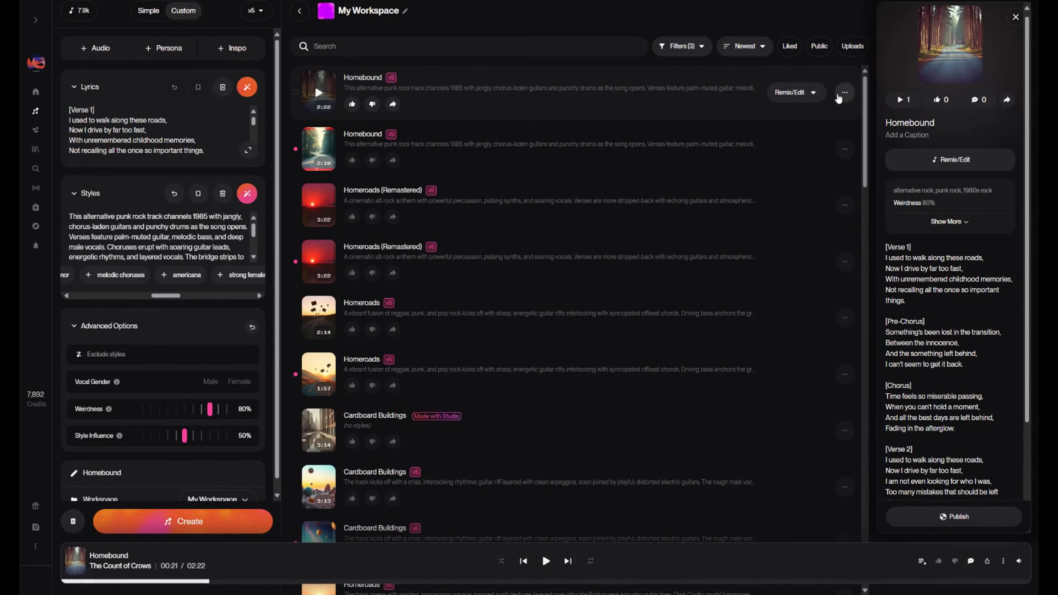
- Look over the remix and edit options of the first Homebound song, and open its Remaster settings
left_click(817, 94)
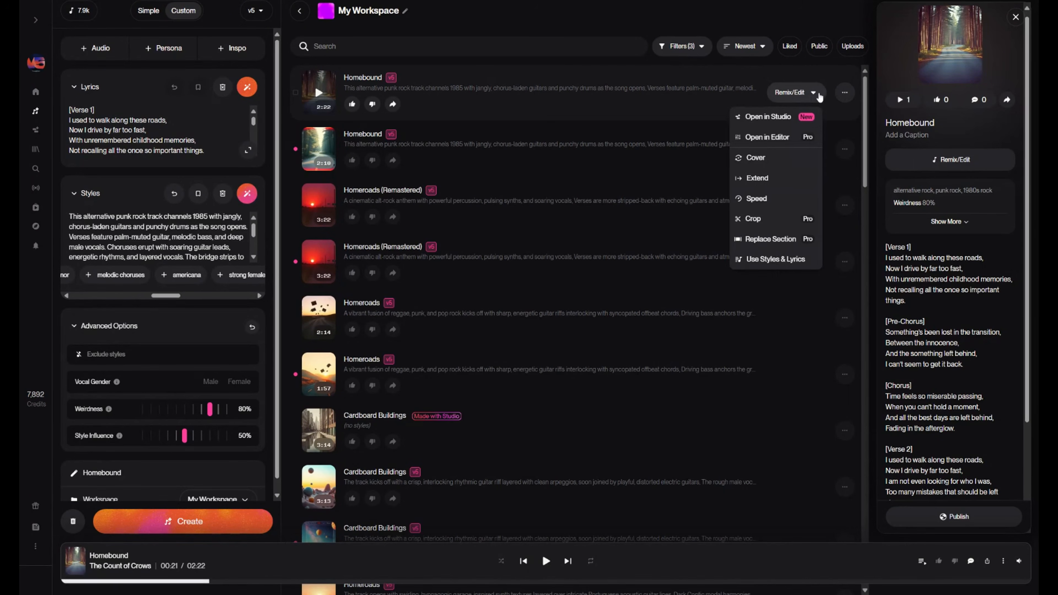
left_click(848, 93)
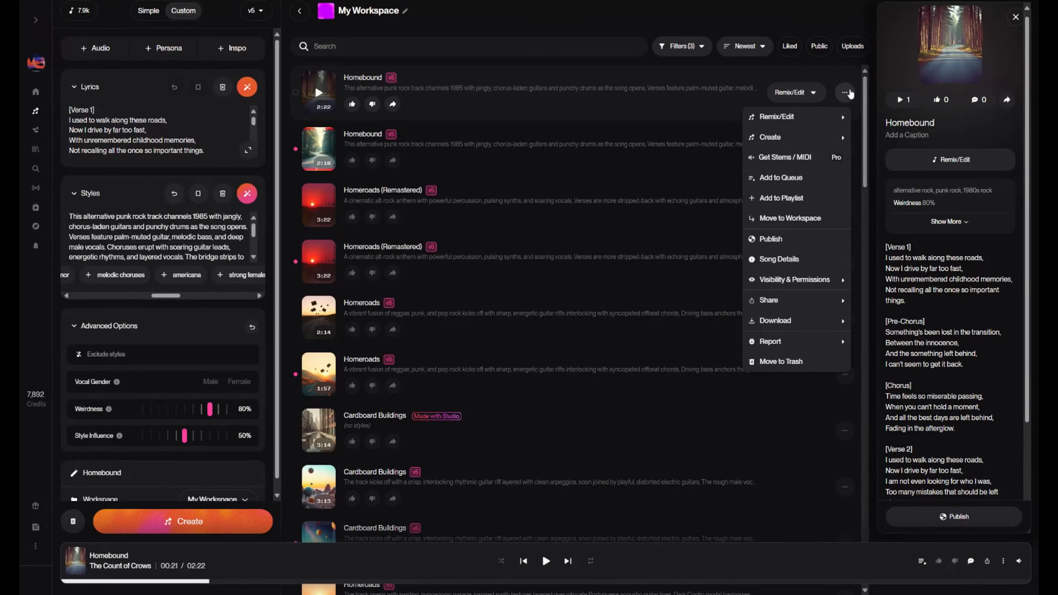
mouse_move(823, 119)
mouse_move(816, 138)
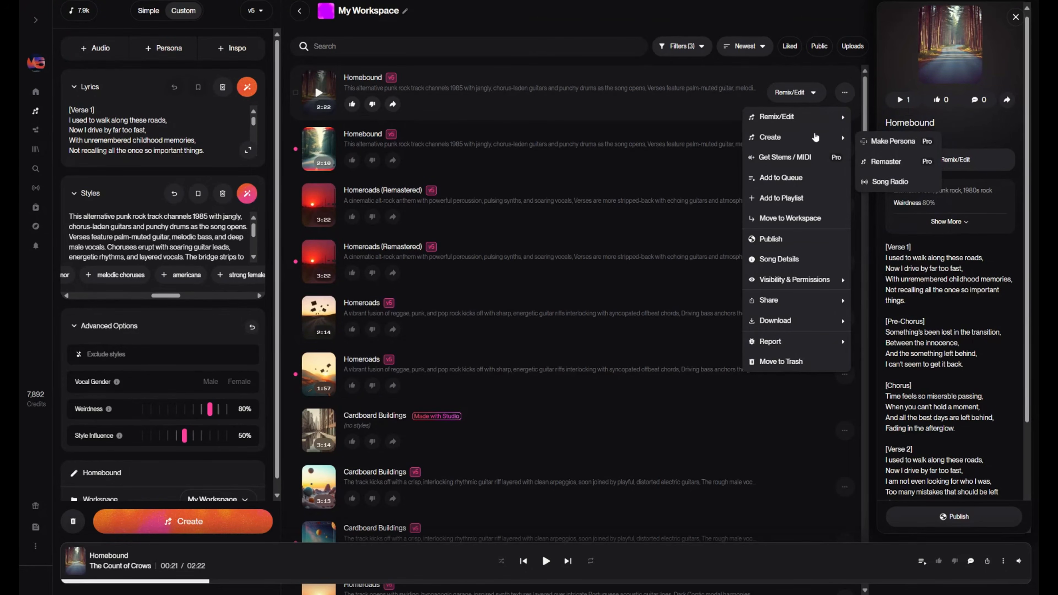
left_click(886, 162)
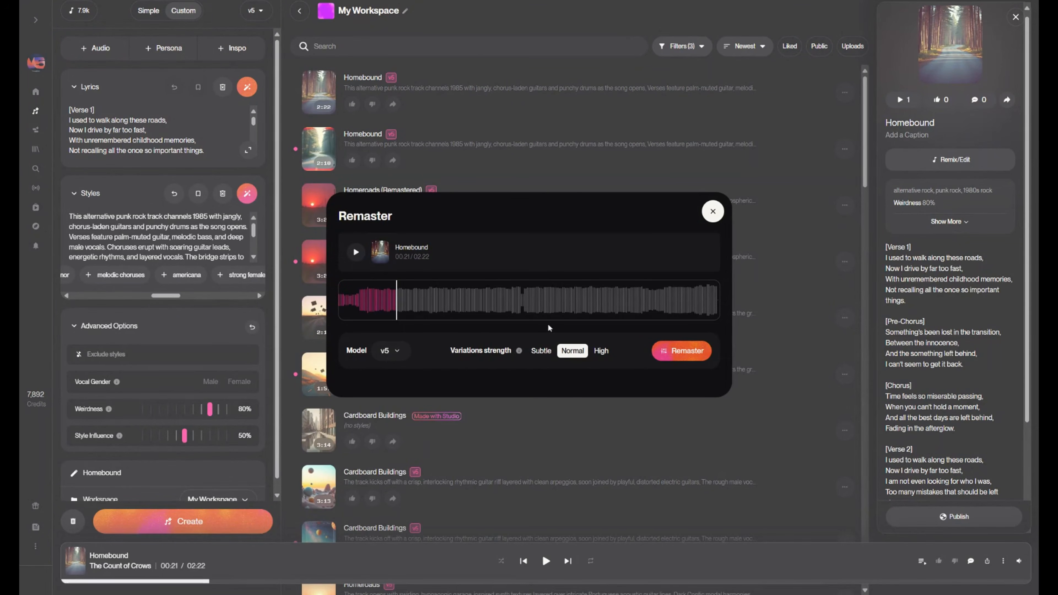
- Remaster the Homebound song with the v5 model and High variations strength
left_click(402, 351)
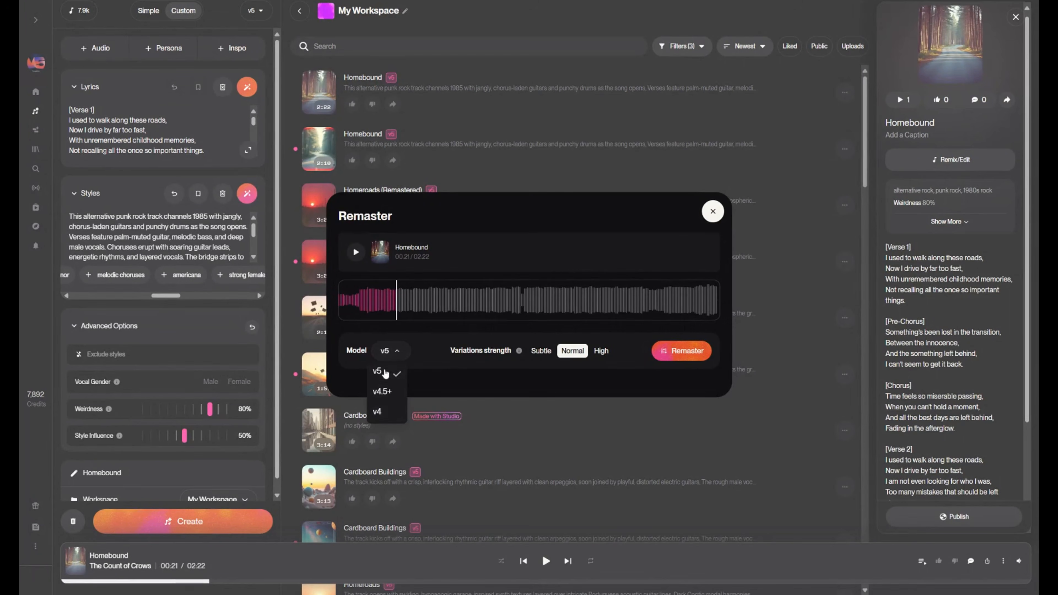
left_click(391, 351)
left_click(542, 352)
left_click(571, 352)
left_click(602, 352)
left_click(548, 358)
left_click(573, 354)
left_click(601, 354)
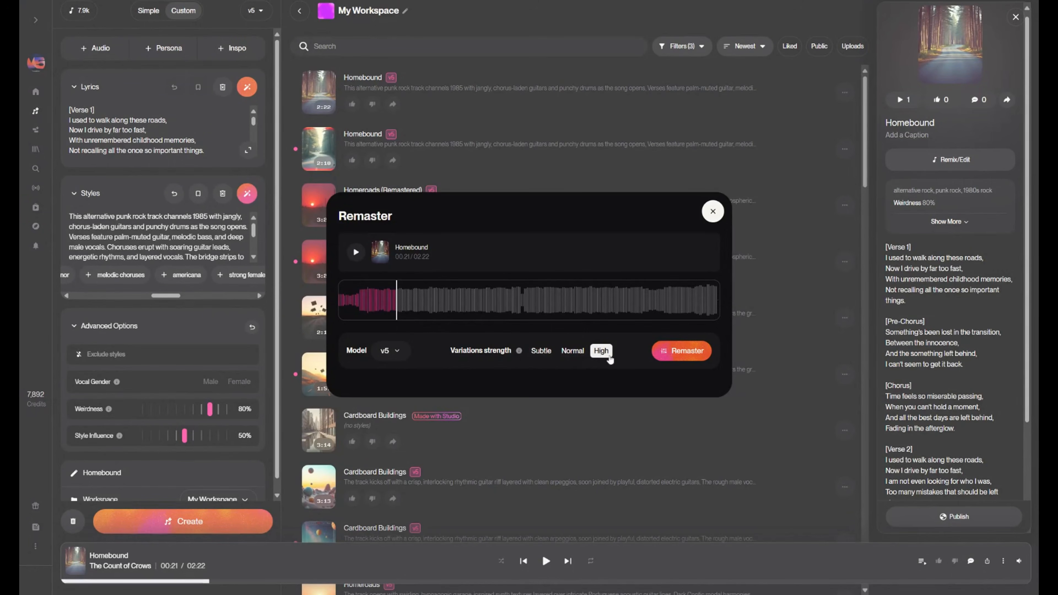
left_click(683, 351)
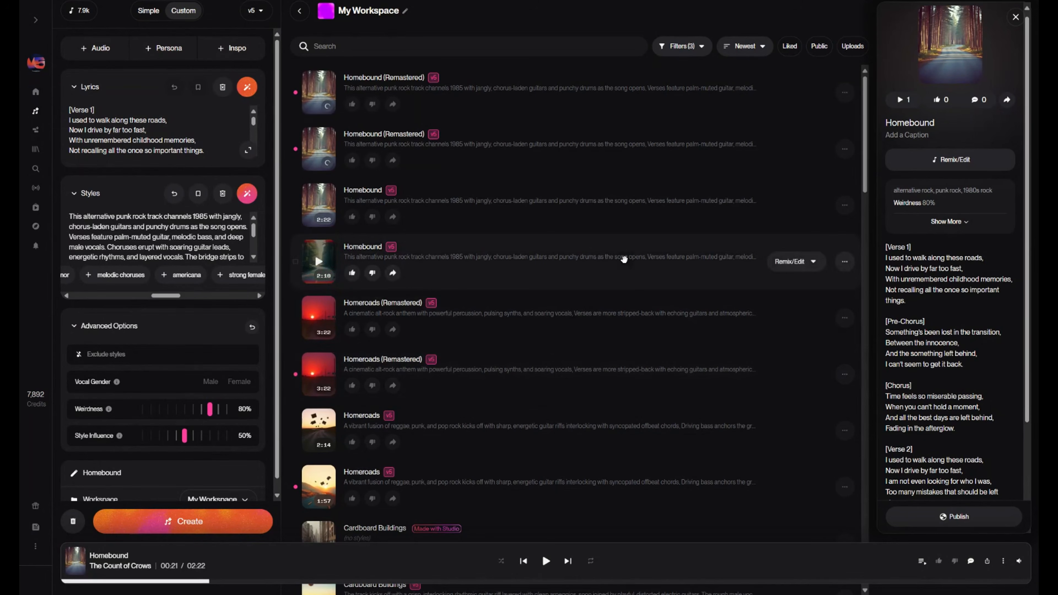
- Look over the stems, download and other options for the first remastered Homebound song, and play it
left_click(846, 103)
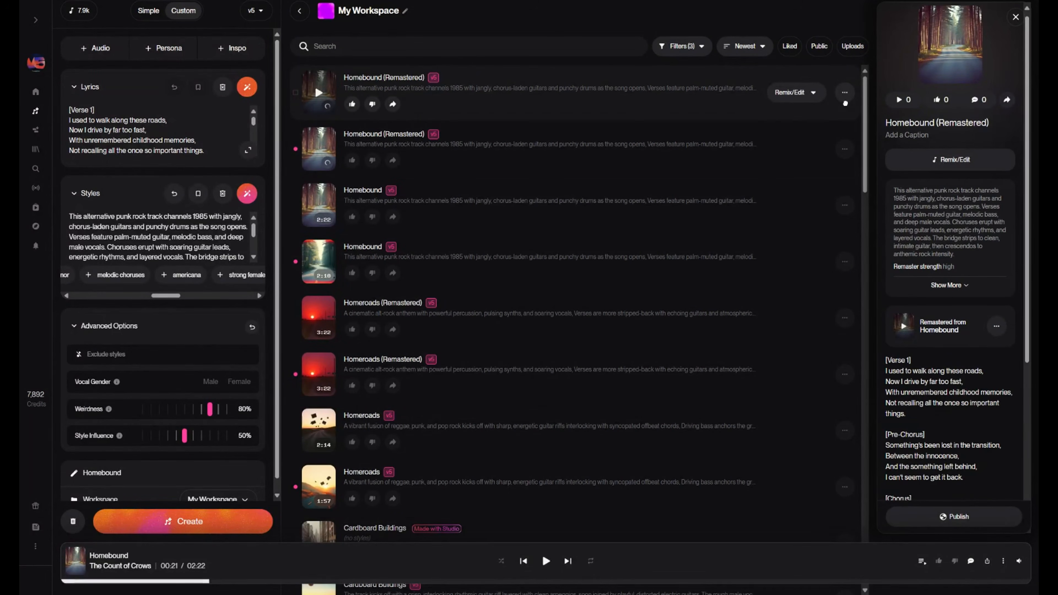
left_click(845, 94)
mouse_move(822, 123)
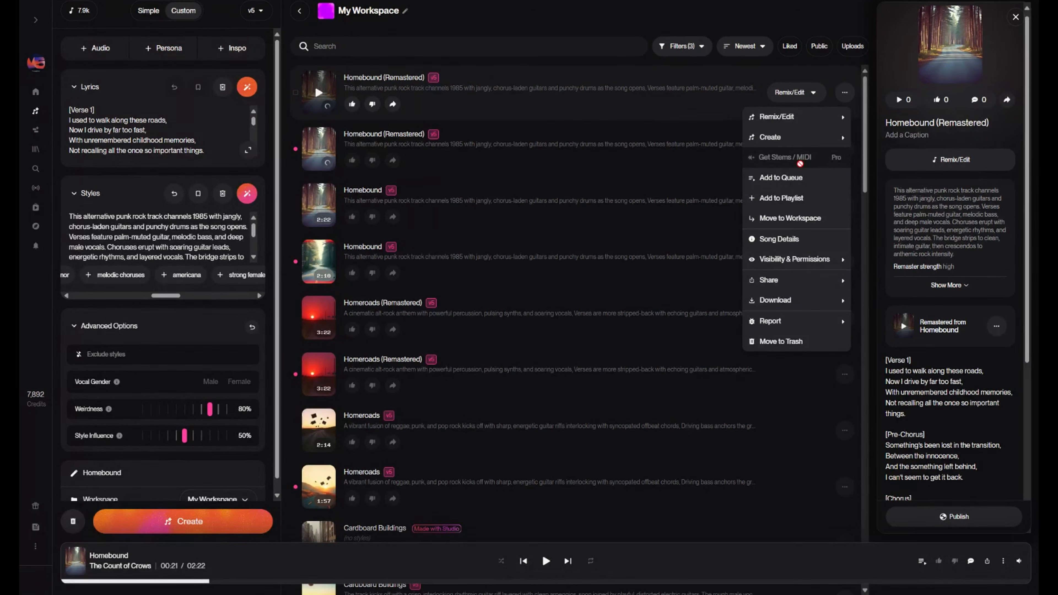
mouse_move(814, 302)
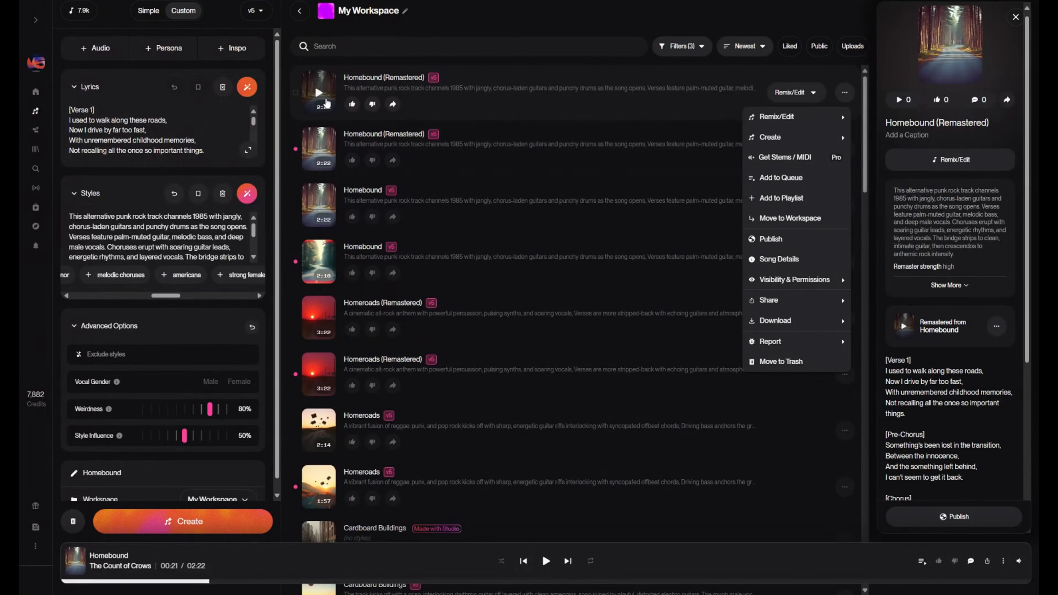
left_click(320, 95)
left_click(319, 95)
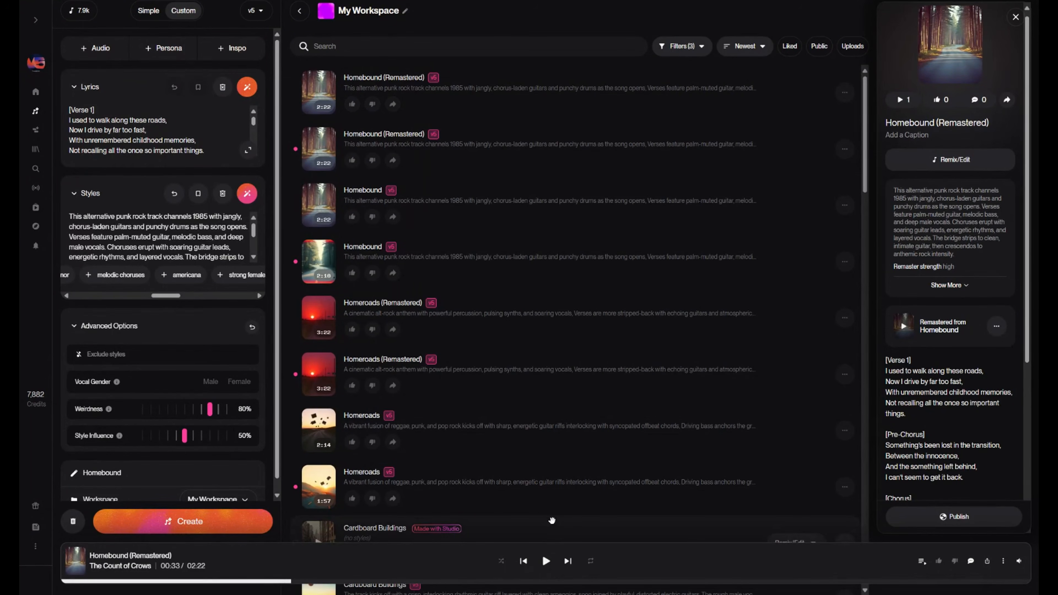